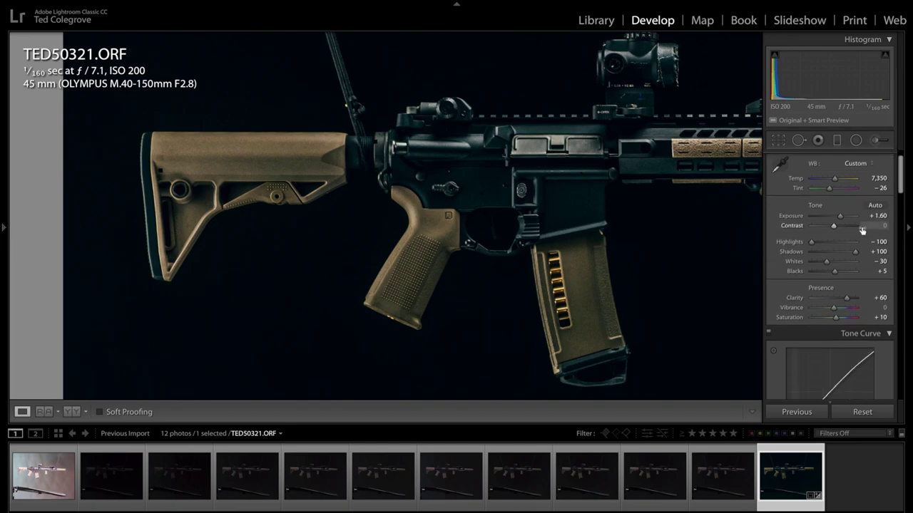
Step: Lower the rifle photo's Clarity to +51 and Shadows to +79, and raise Highlights to -69
drag(846, 299, 845, 299)
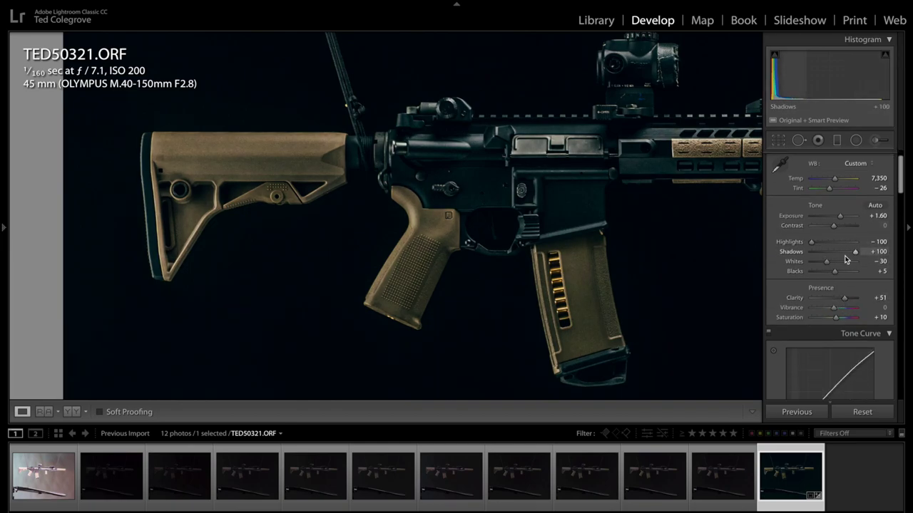
drag(856, 260, 816, 244)
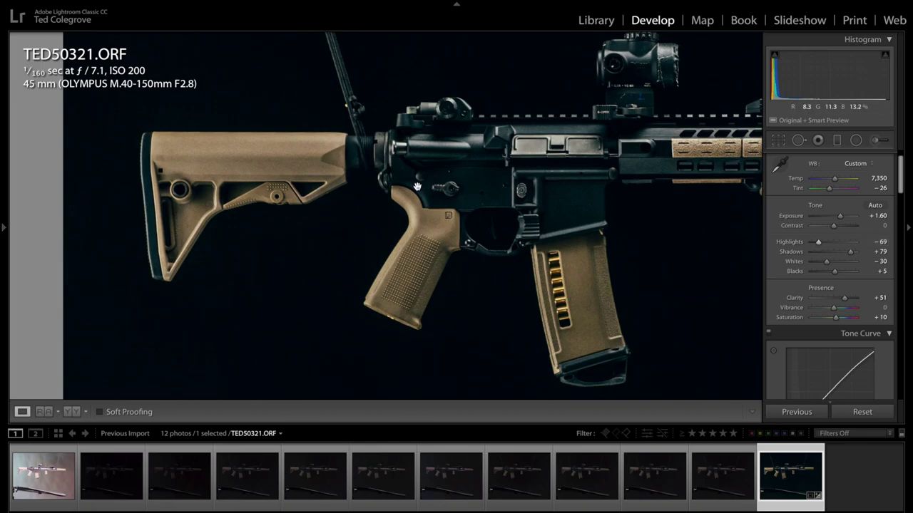
click(323, 168)
click(323, 169)
drag(407, 198, 517, 201)
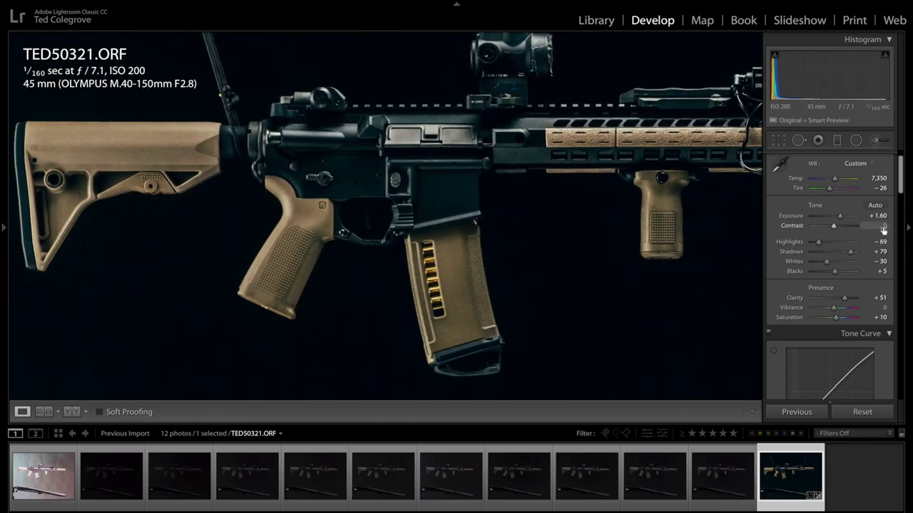
Step: Set the photo's sharpening Amount to 65
scroll(863, 210, down, 5)
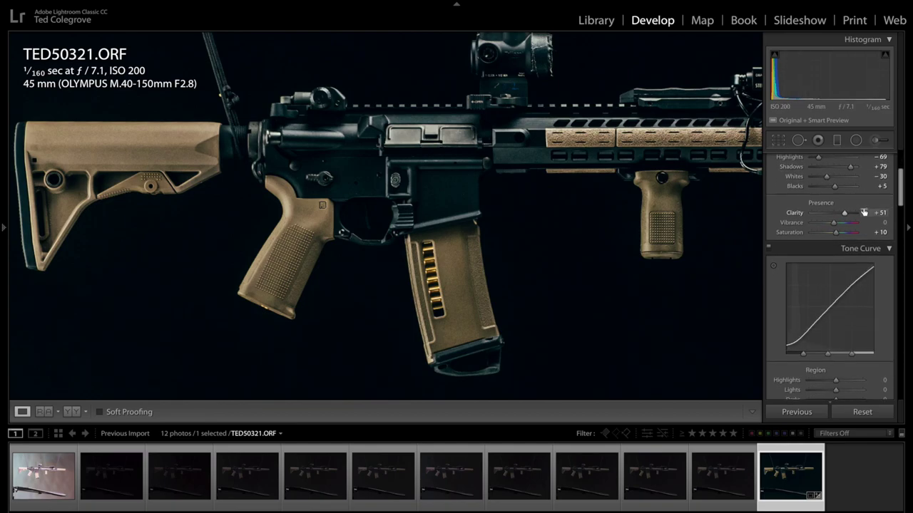
scroll(863, 209, down, 10)
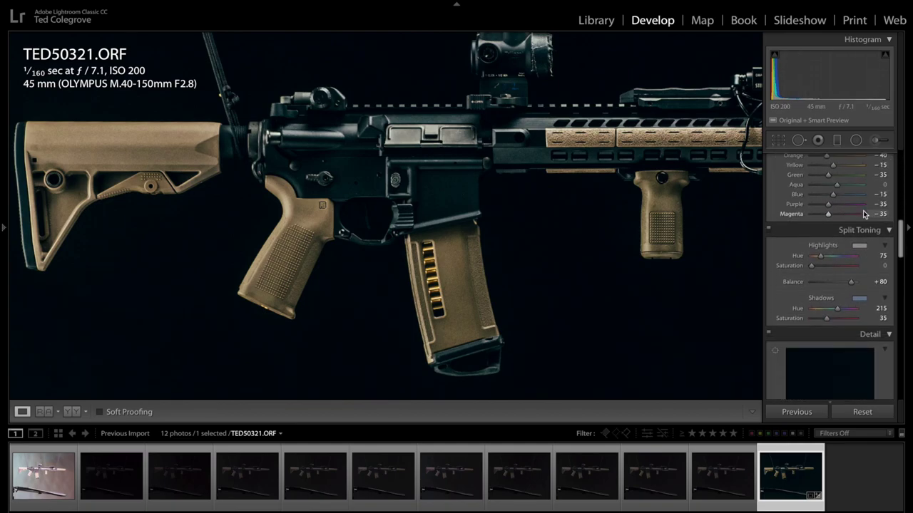
scroll(863, 214, down, 2)
drag(830, 305, 830, 306)
Step: Inspect the sharpening along the rifle and show the suppressor in the Detail preview
drag(397, 203, 205, 210)
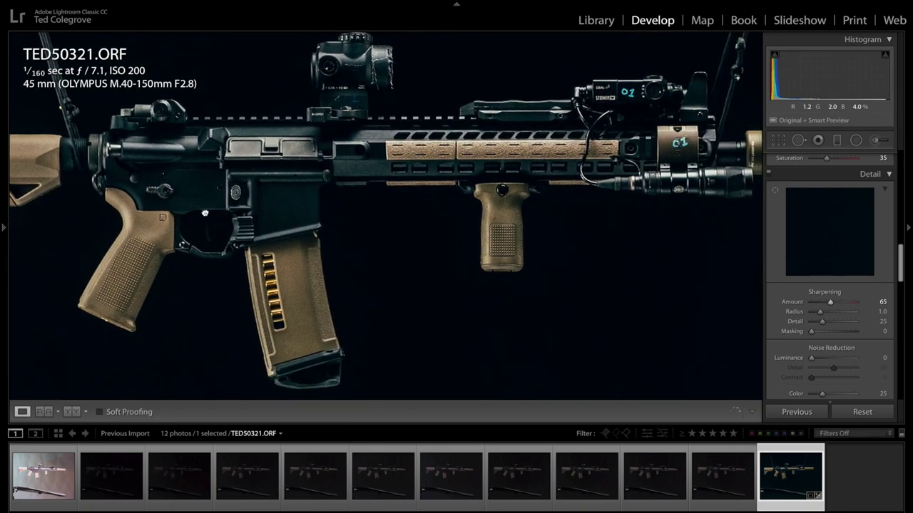
drag(503, 188, 310, 210)
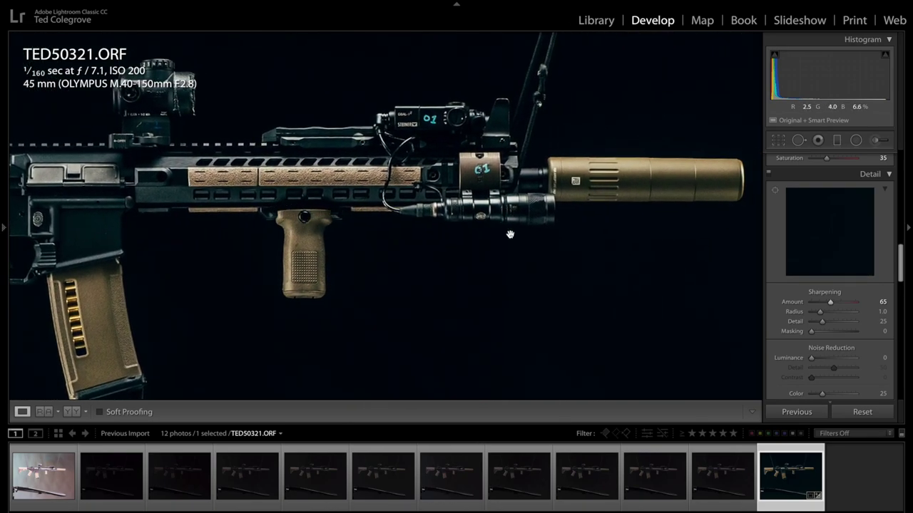
drag(628, 216, 560, 224)
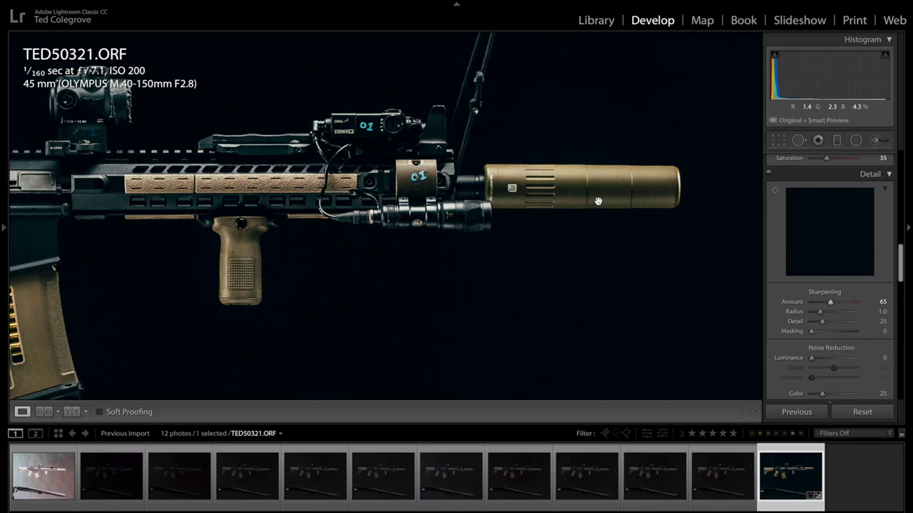
click(832, 215)
click(833, 217)
drag(852, 228, 682, 224)
drag(788, 227, 529, 216)
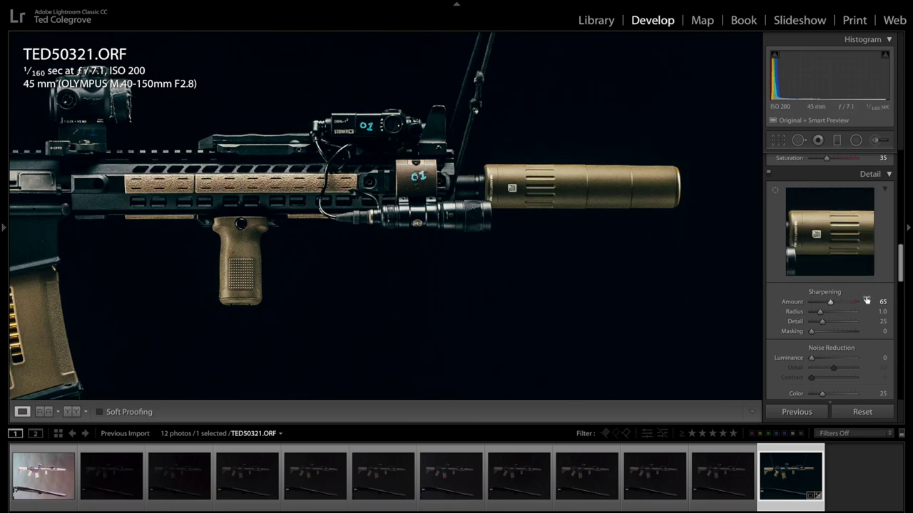
Step: Reduce the photo's Shadows to +55 in the Basic adjustments
scroll(861, 307, up, 10)
drag(854, 280, 846, 284)
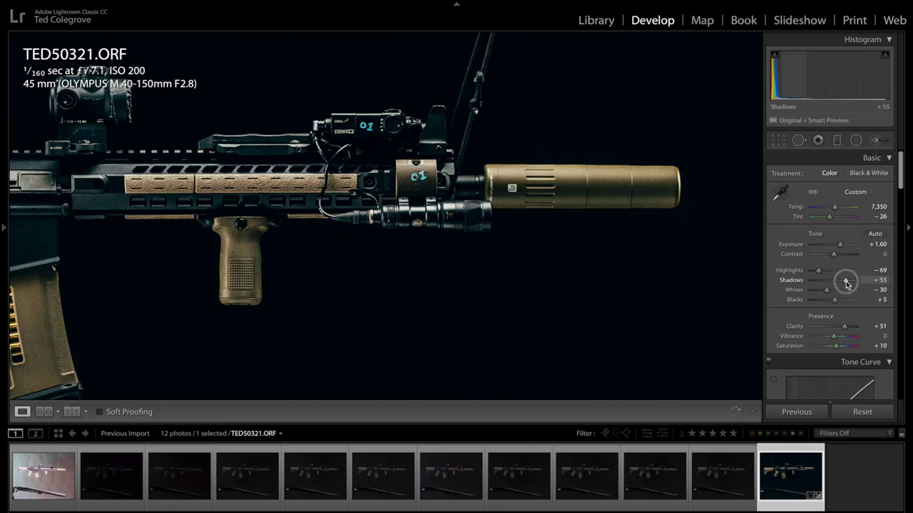
drag(397, 267, 674, 277)
drag(473, 241, 605, 223)
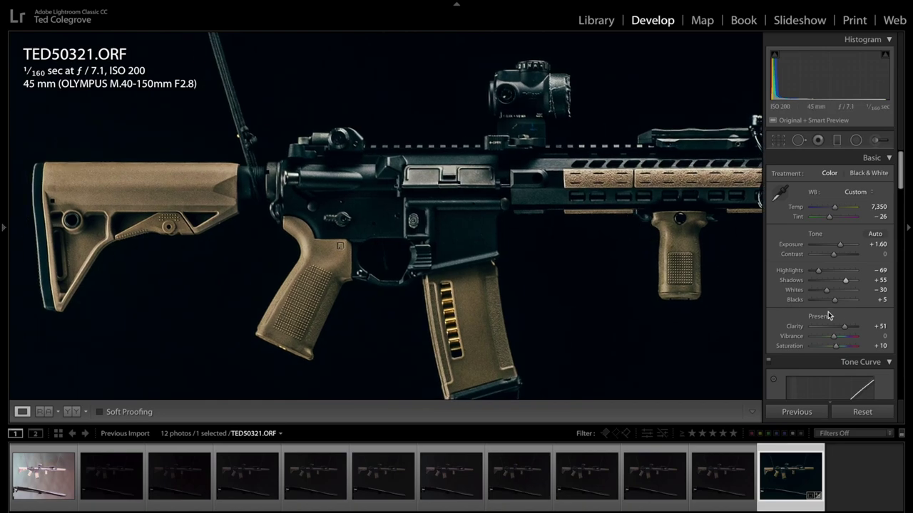
click(445, 207)
click(400, 189)
drag(387, 172, 606, 281)
drag(432, 192, 539, 136)
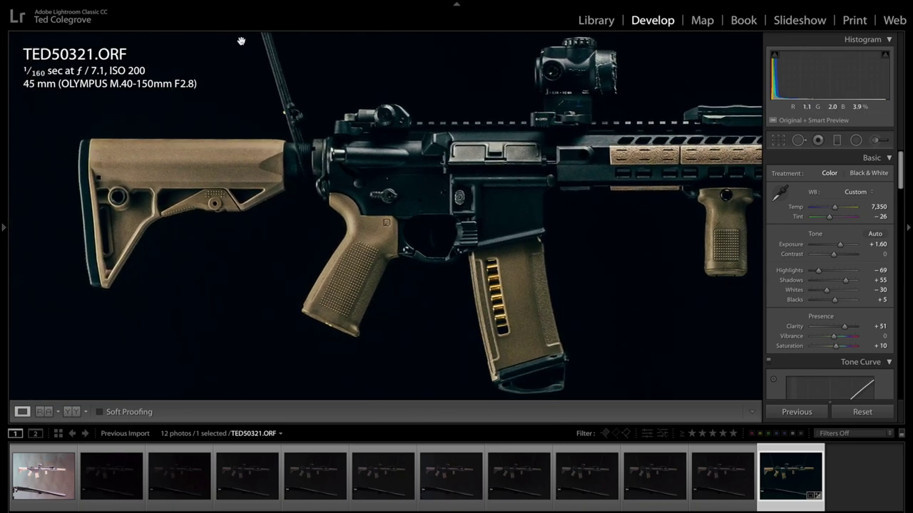
Step: Begin an export of the photo to its original folder, using a subfolder named LG
click(107, 4)
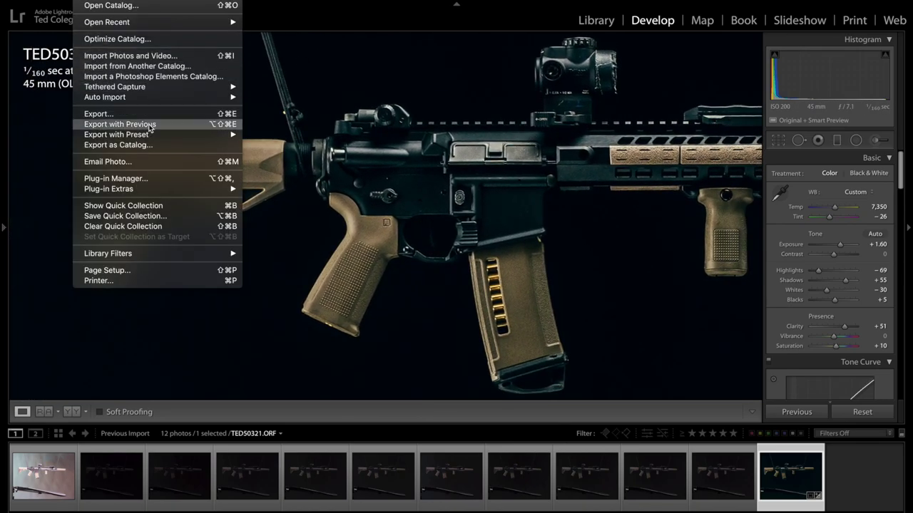
click(100, 114)
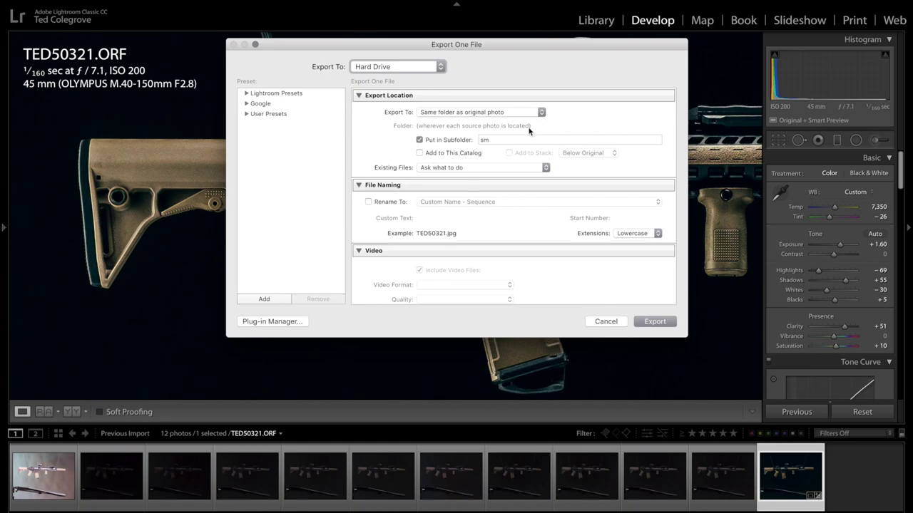
click(533, 114)
click(533, 113)
click(490, 140)
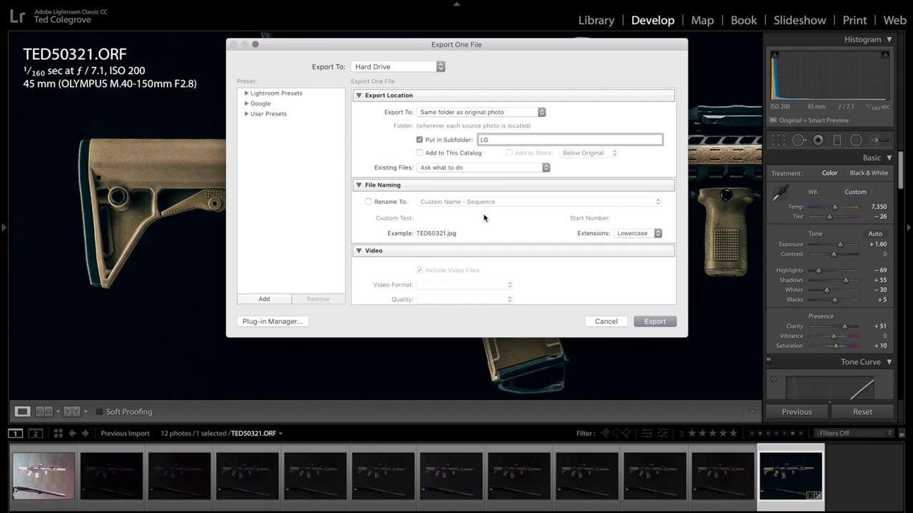
Step: Turn off Resize to Fit and watermarking in the export settings, and export the photo
scroll(483, 218, down, 5)
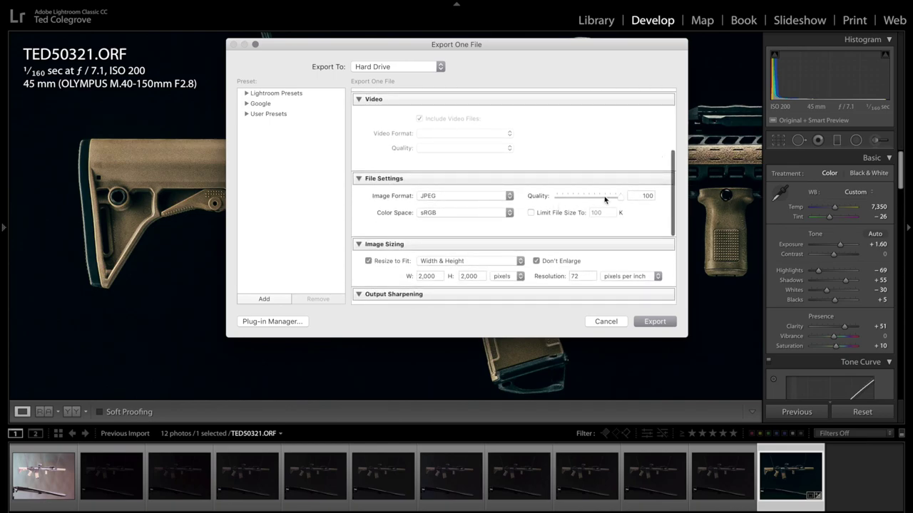
scroll(605, 199, down, 3)
click(368, 177)
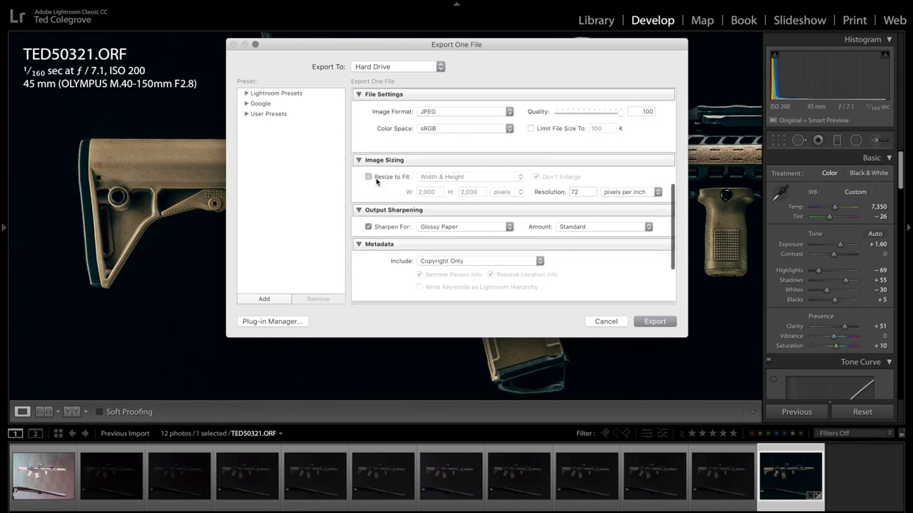
scroll(377, 181, down, 1)
scroll(377, 181, down, 2)
click(386, 243)
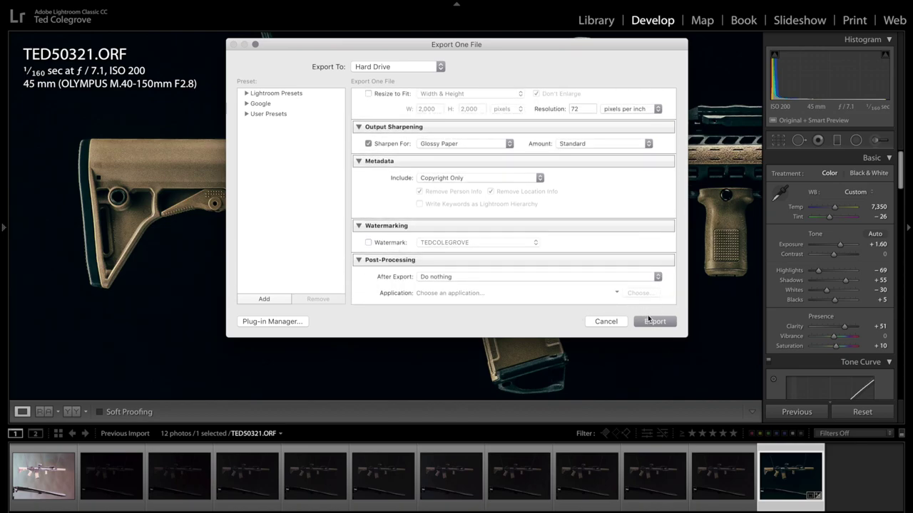
click(648, 320)
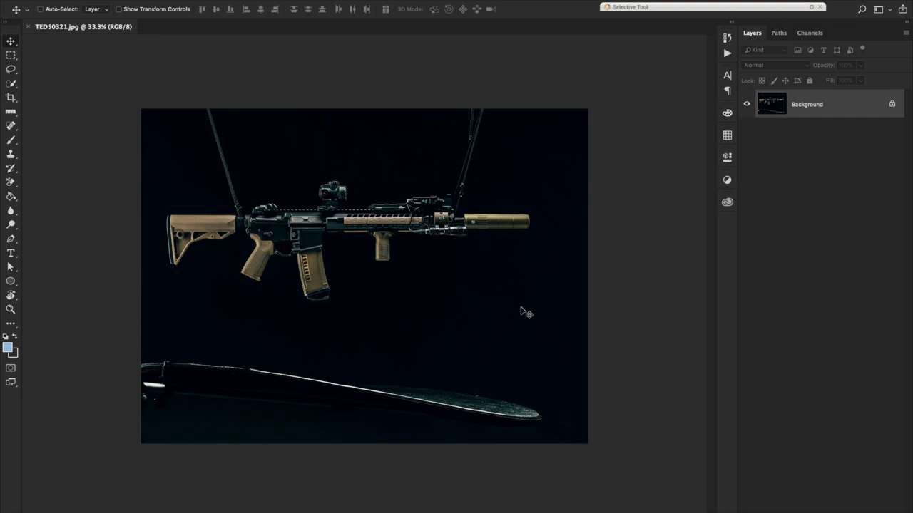
Step: In Photoshop, duplicate the Background layer of TED50321.jpg, hide the original and name the copy "dodge and burn"
key(super+1)
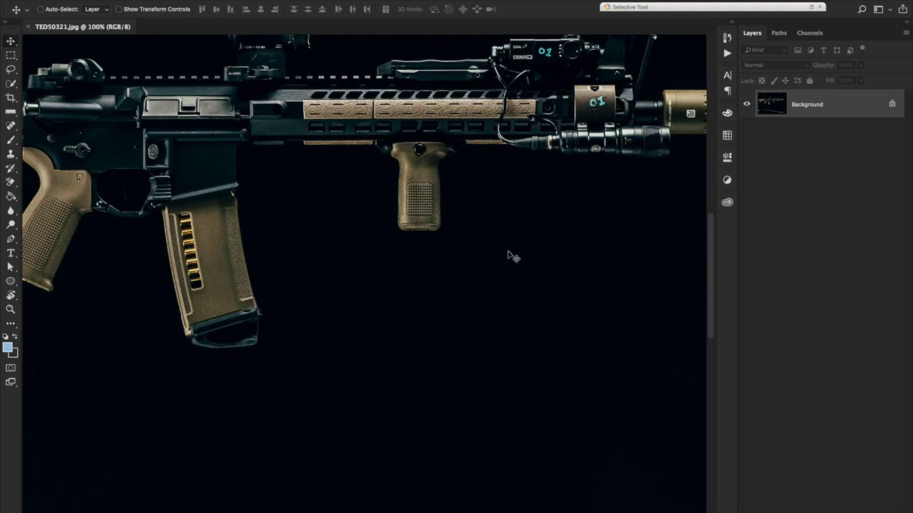
drag(399, 178, 475, 284)
drag(306, 219, 402, 161)
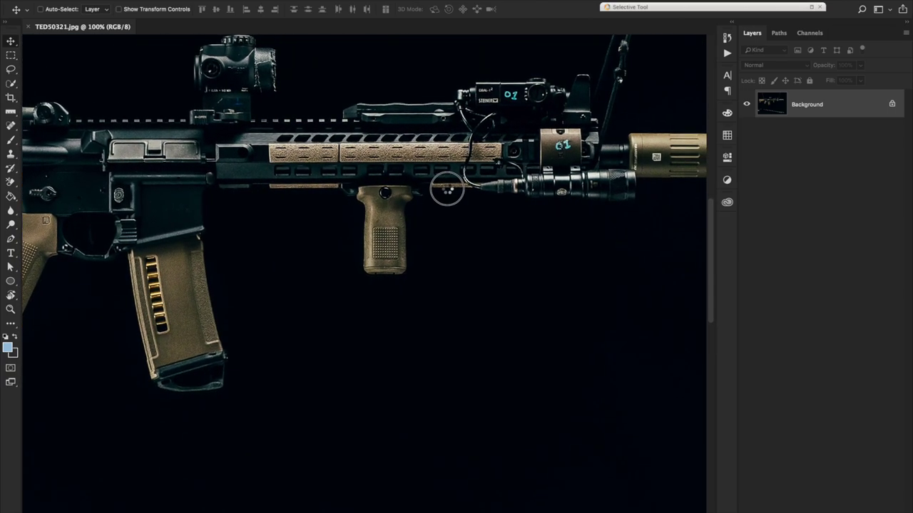
drag(447, 190, 442, 223)
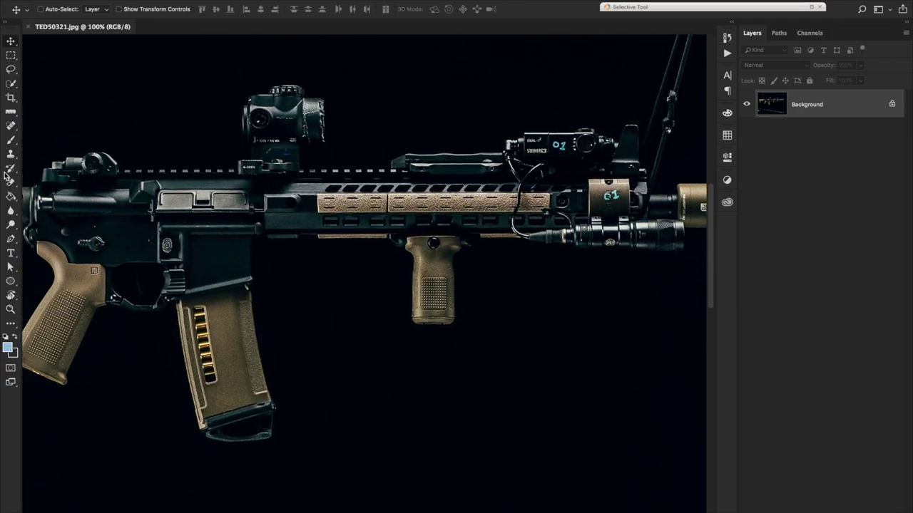
drag(850, 111, 865, 499)
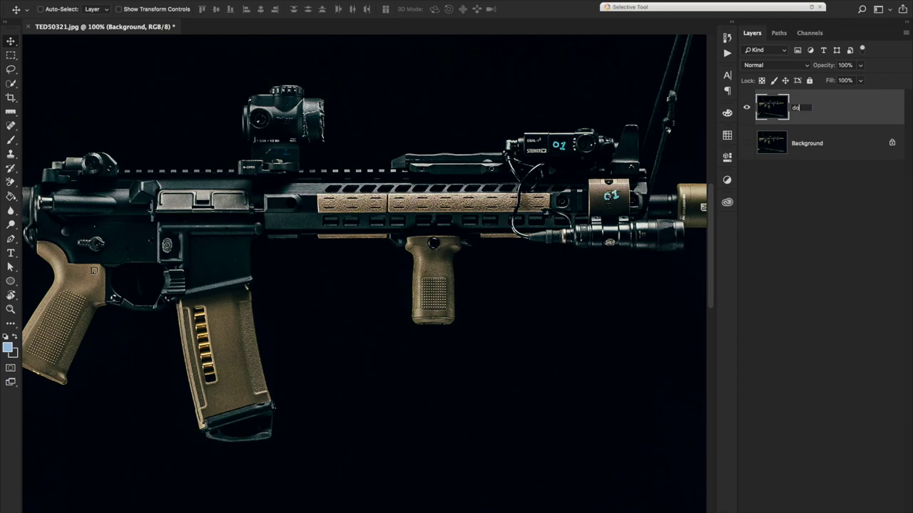
key(Return)
Step: Activate the Dodge tool for working on the dodge and burn layer
scroll(362, 111, left, 10)
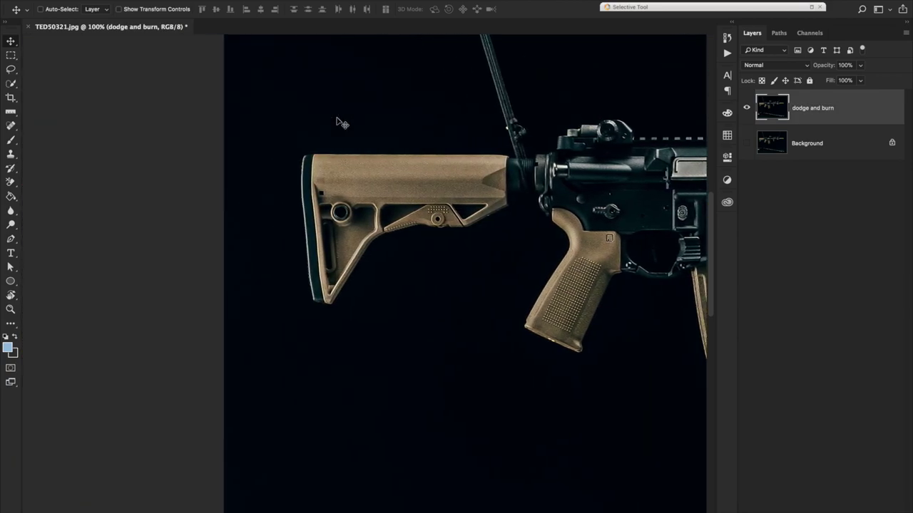
scroll(339, 122, right, 3)
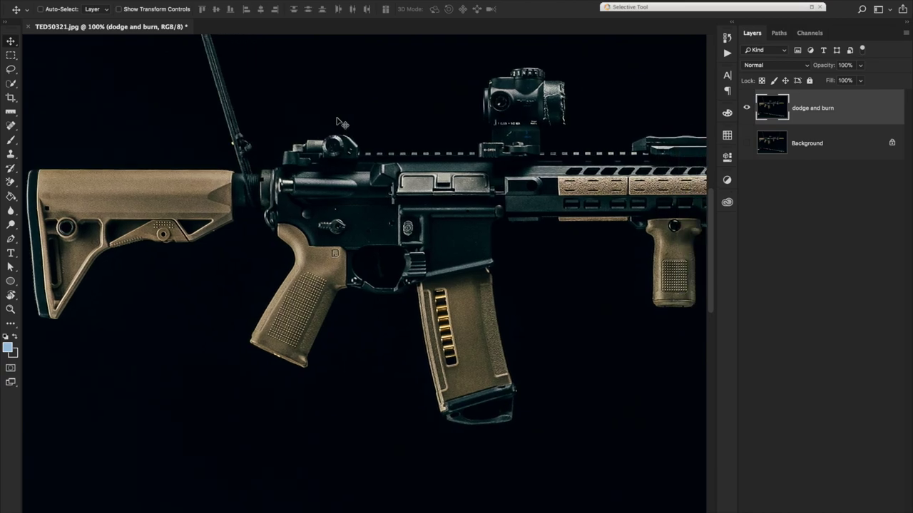
click(11, 140)
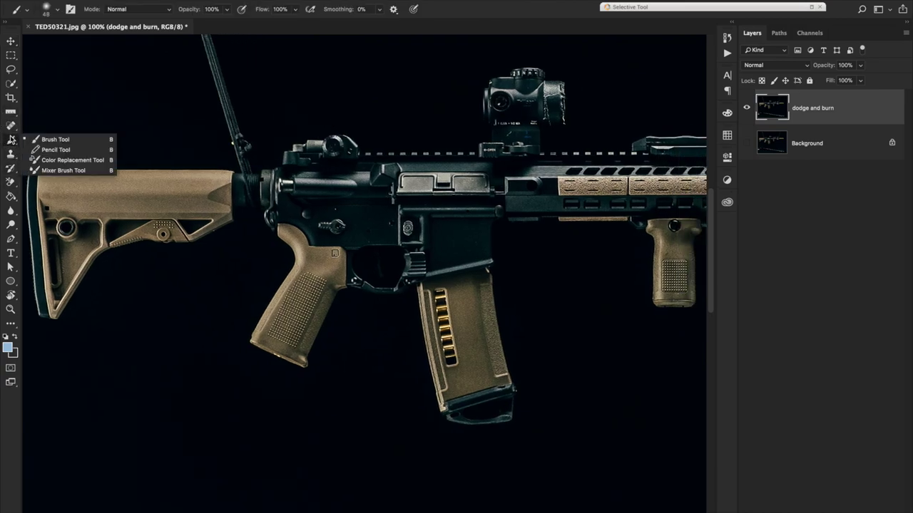
click(11, 155)
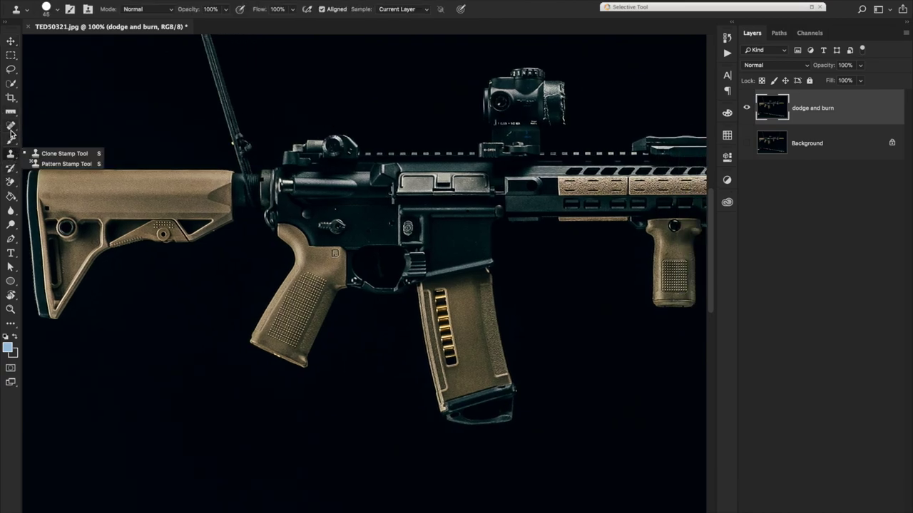
click(11, 223)
click(12, 223)
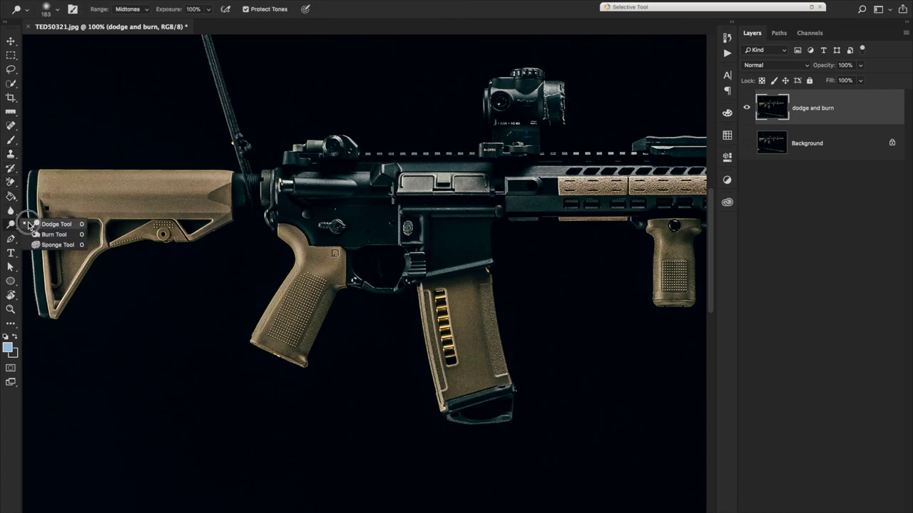
click(32, 225)
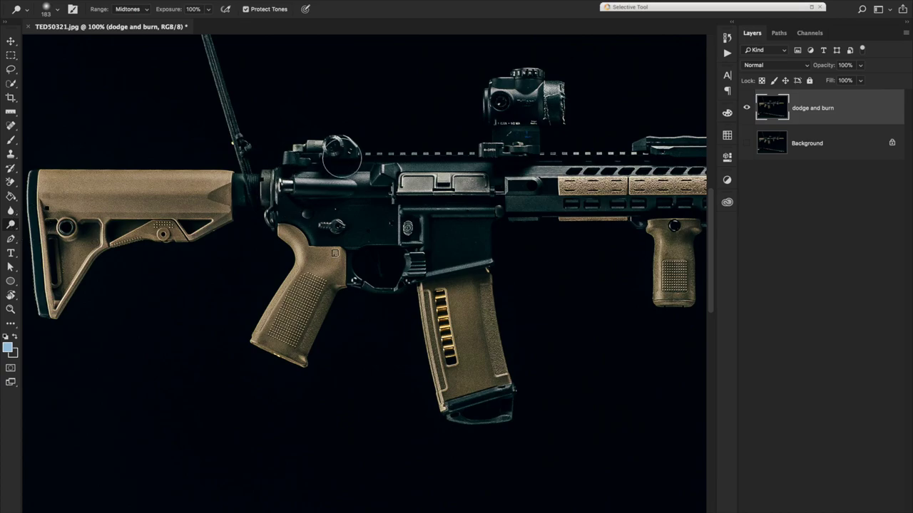
Step: Switch to the Burn tool with Midtones range and 50% exposure, and try it on the suppressor
drag(561, 138, 437, 147)
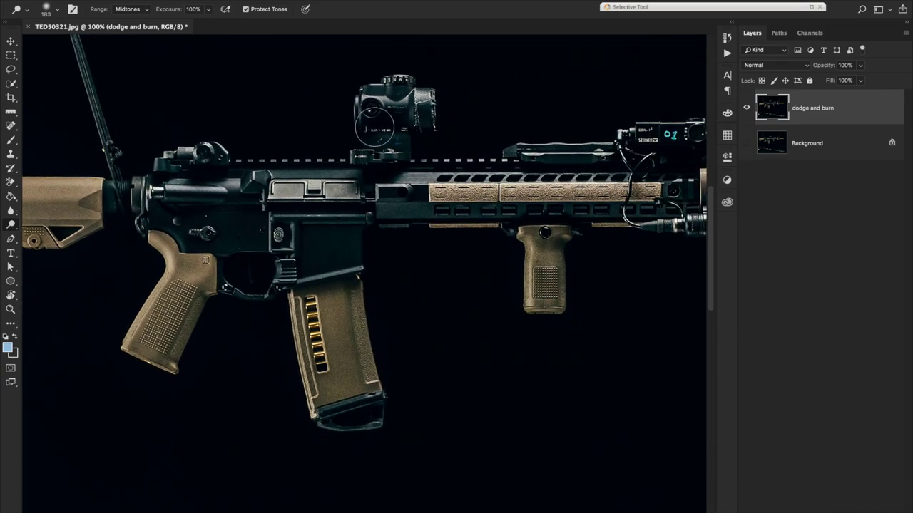
drag(468, 183, 190, 191)
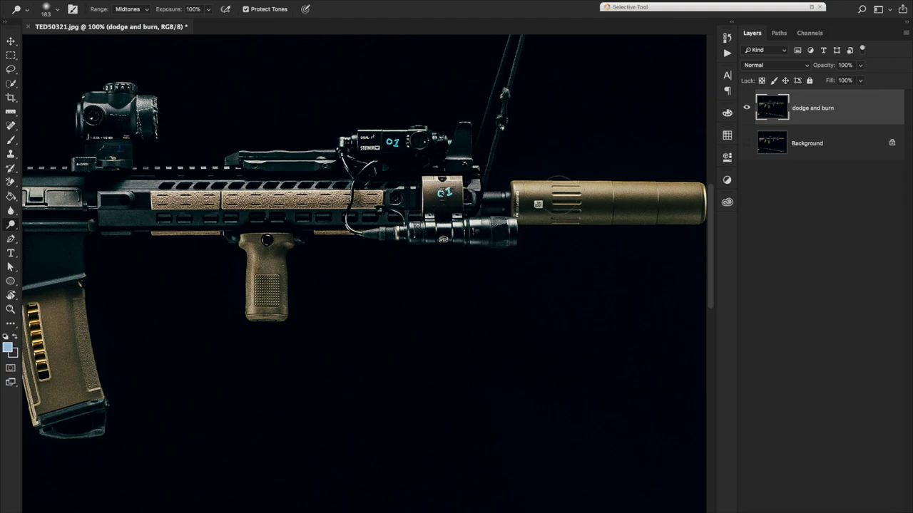
drag(455, 198, 331, 197)
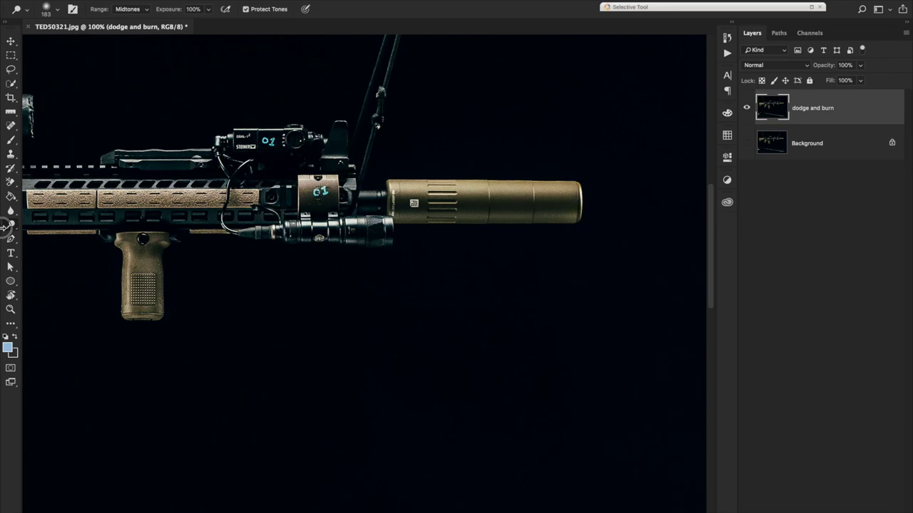
right_click(8, 227)
click(44, 233)
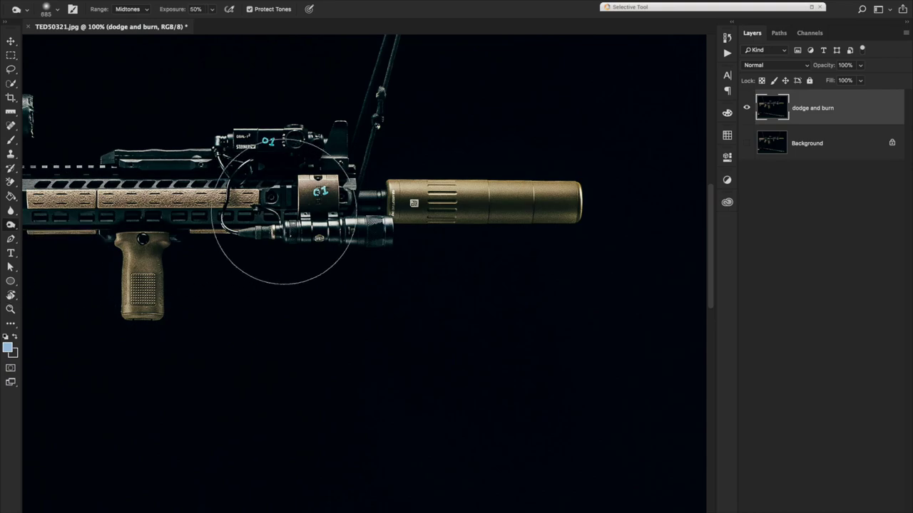
click(462, 224)
click(569, 195)
click(569, 195)
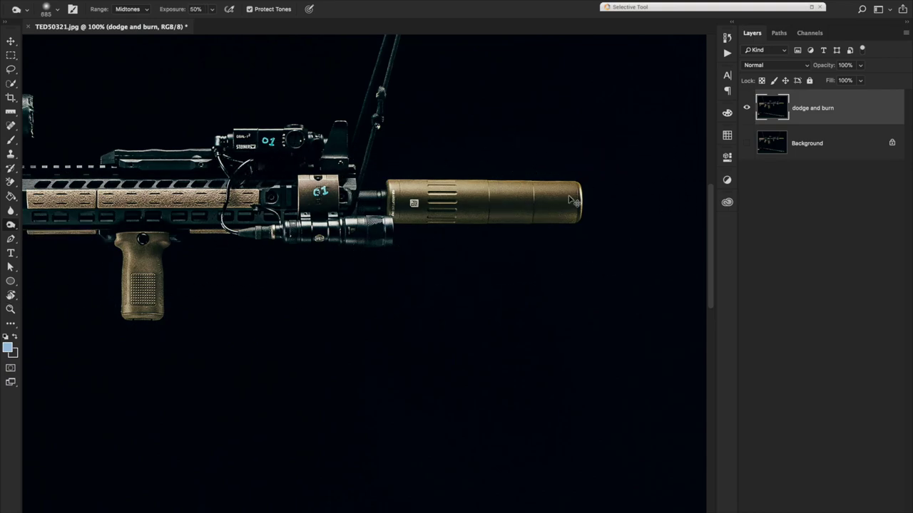
drag(220, 230, 452, 230)
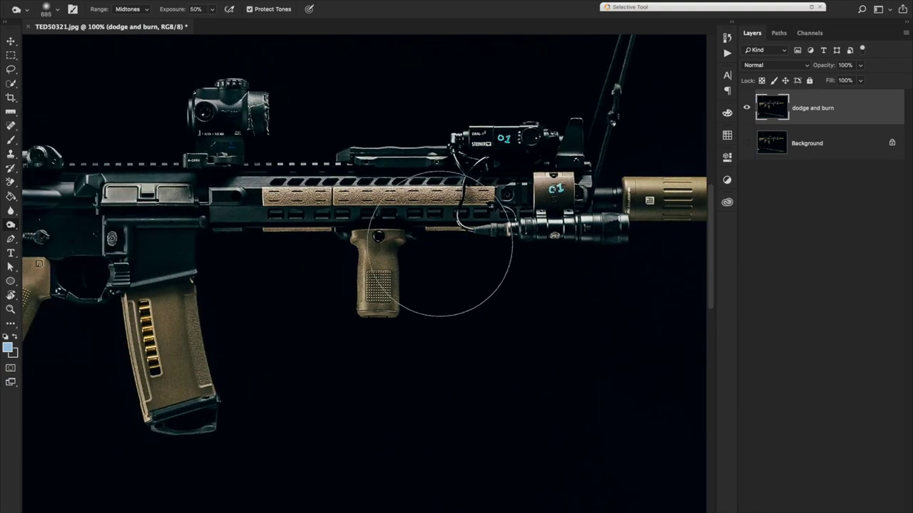
Step: Examine the rifle from handguard to stock and the bright-edged object along the photo's lower edge
drag(312, 316, 519, 298)
drag(224, 314, 332, 326)
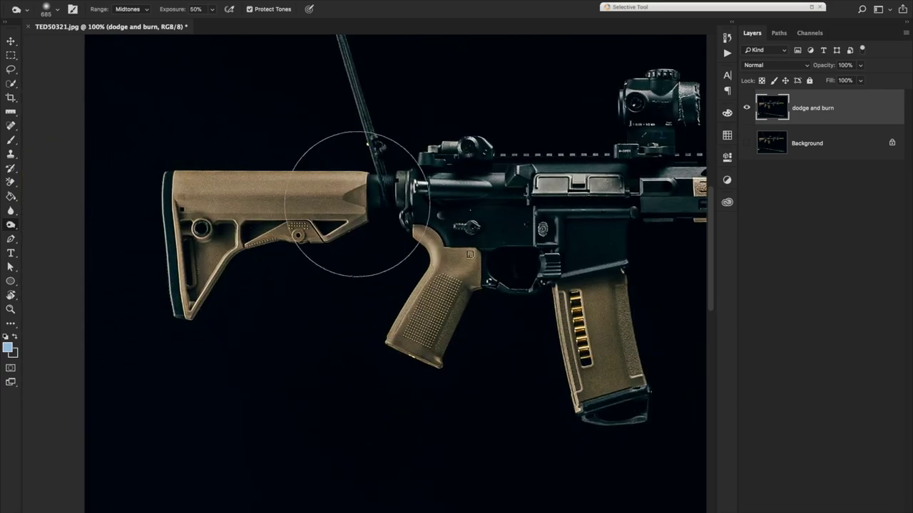
key(v)
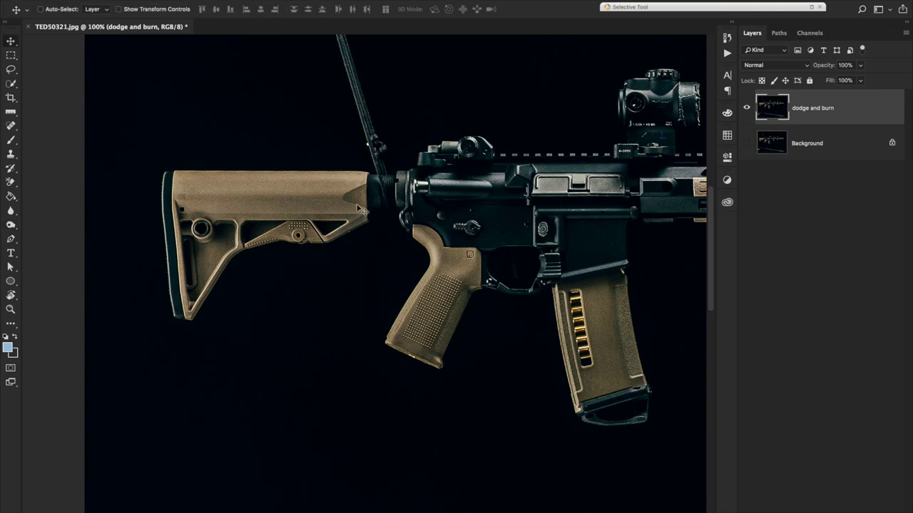
scroll(360, 208, down, 2)
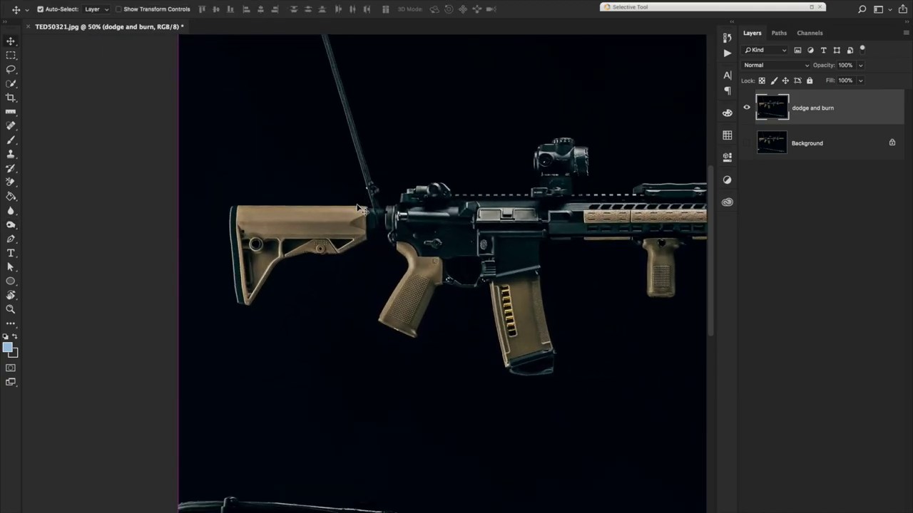
scroll(360, 209, up, 2)
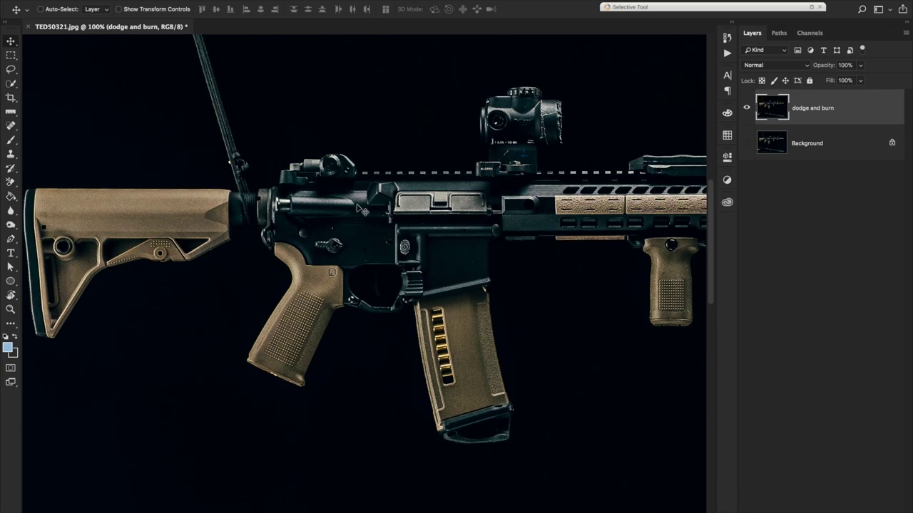
scroll(361, 208, down, 10)
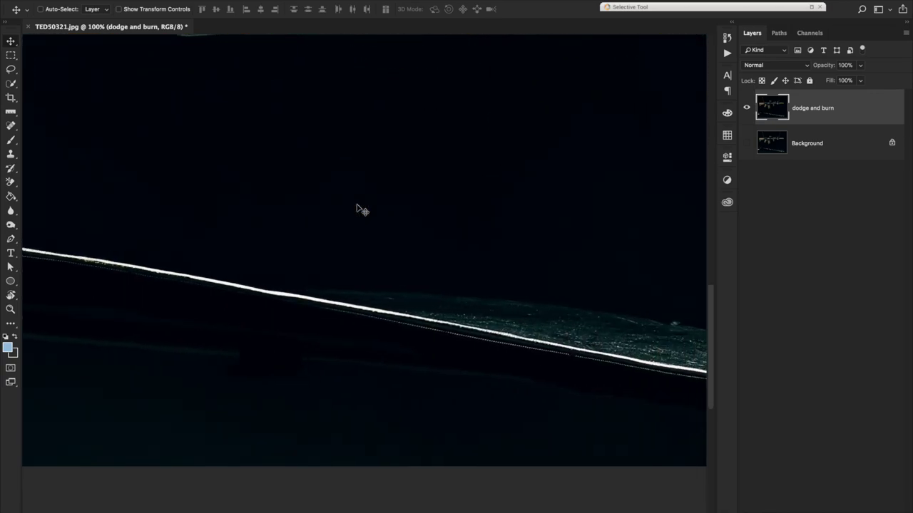
scroll(361, 209, down, 2)
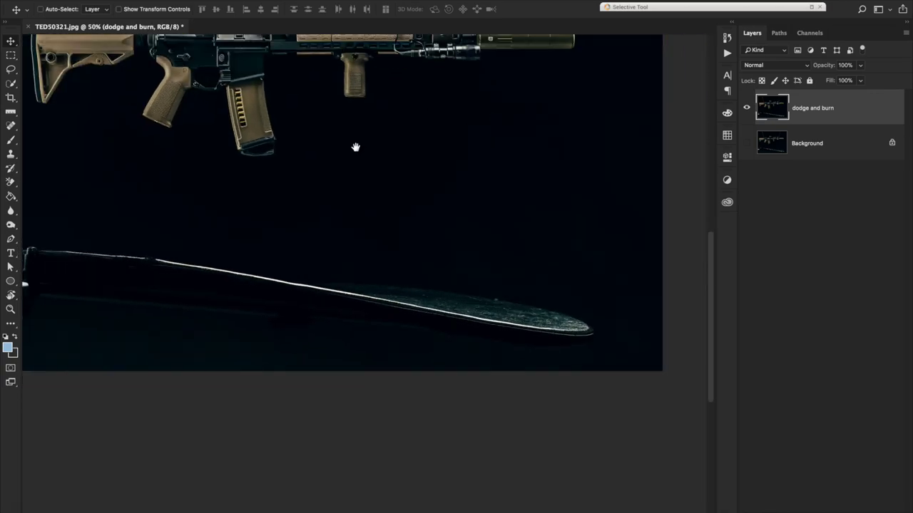
drag(356, 147, 399, 177)
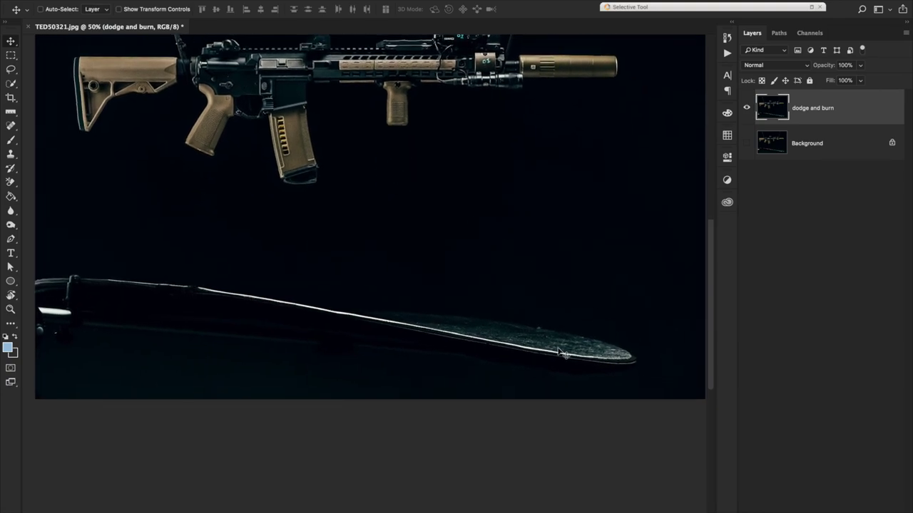
drag(627, 269, 654, 267)
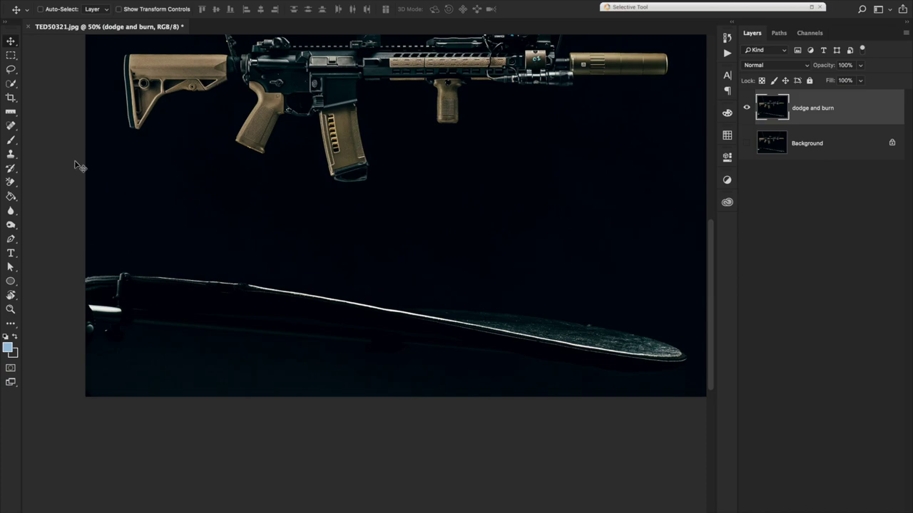
Step: Add a new layer and paint black over the bright-edged object below the rifle with a 900 px soft brush
click(12, 142)
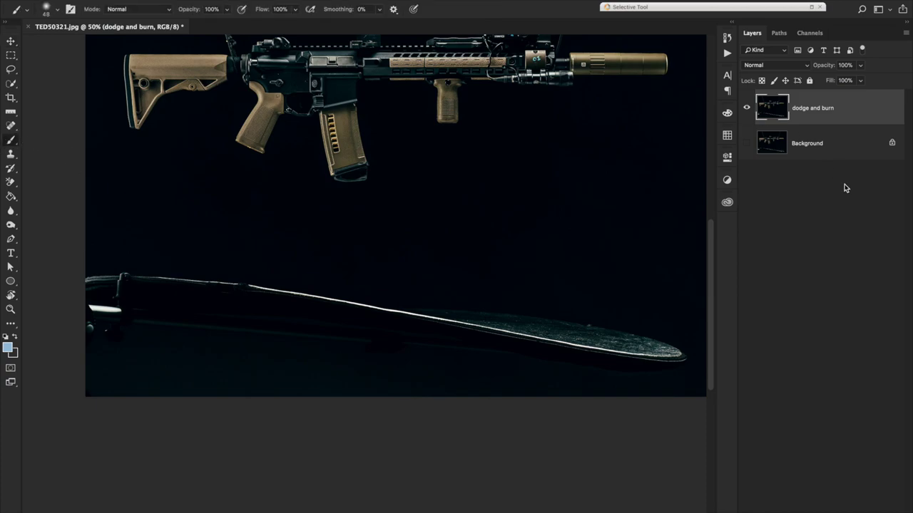
key(super+shift+alt+n)
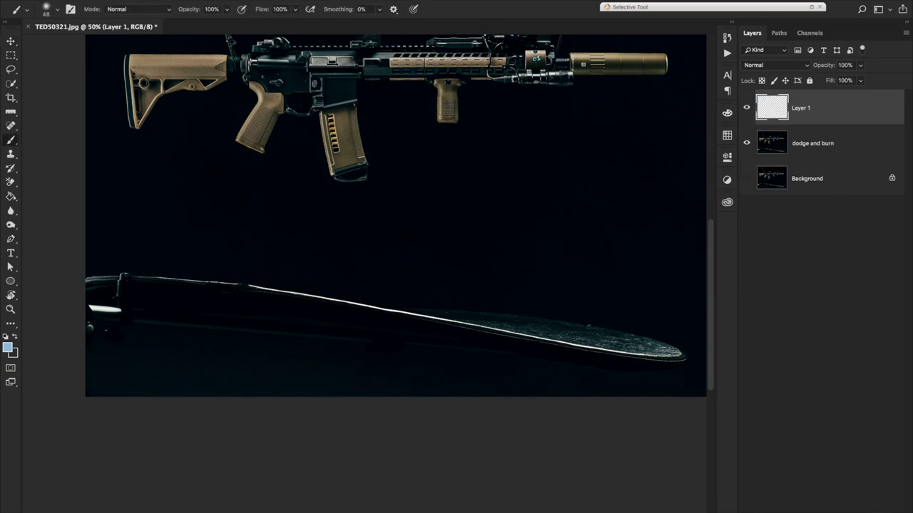
key(d)
mouse_move(479, 282)
mouse_down()
mouse_move(576, 290)
mouse_move(536, 287)
mouse_up()
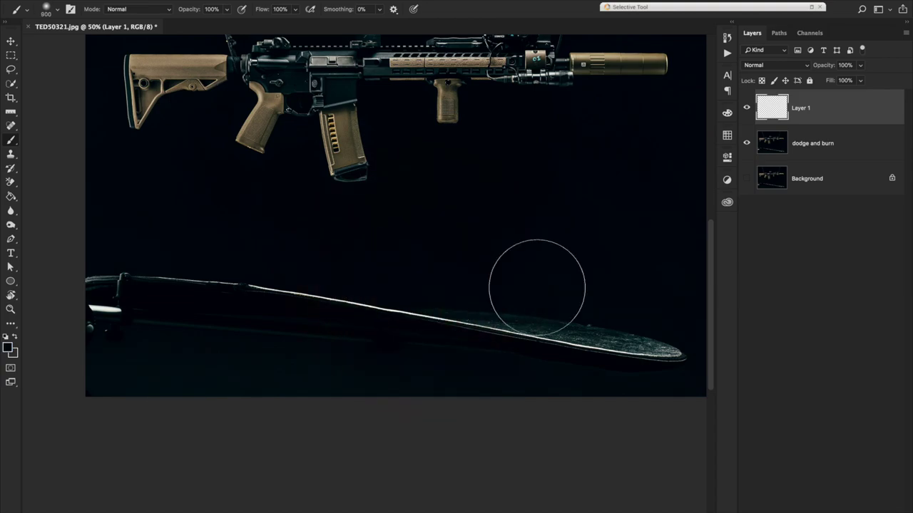
mouse_move(648, 346)
mouse_down()
mouse_move(338, 342)
mouse_move(122, 308)
mouse_move(100, 292)
mouse_up()
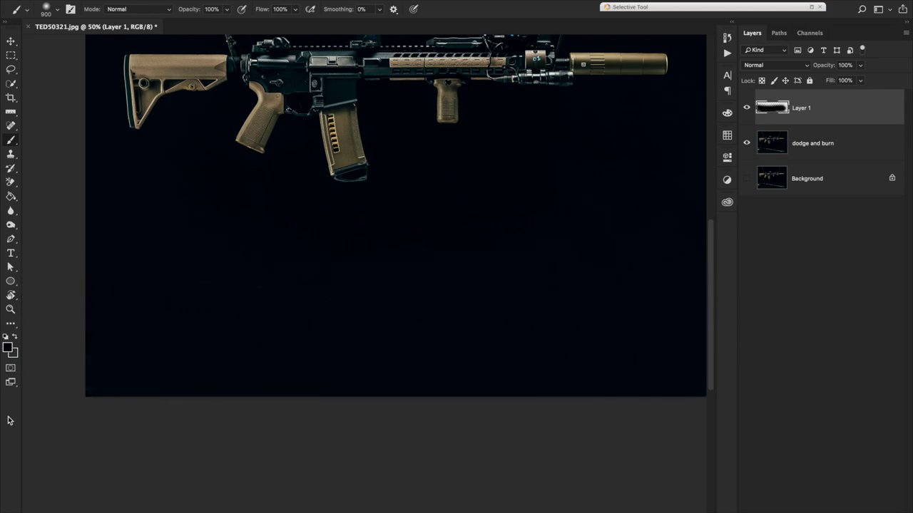
Step: Paint black over the hanging cords and their upper knot above the suppressor with a 238 px brush at 100% opacity
key(v)
drag(293, 322, 224, 321)
drag(328, 296, 447, 364)
drag(515, 250, 346, 413)
key(super+plus)
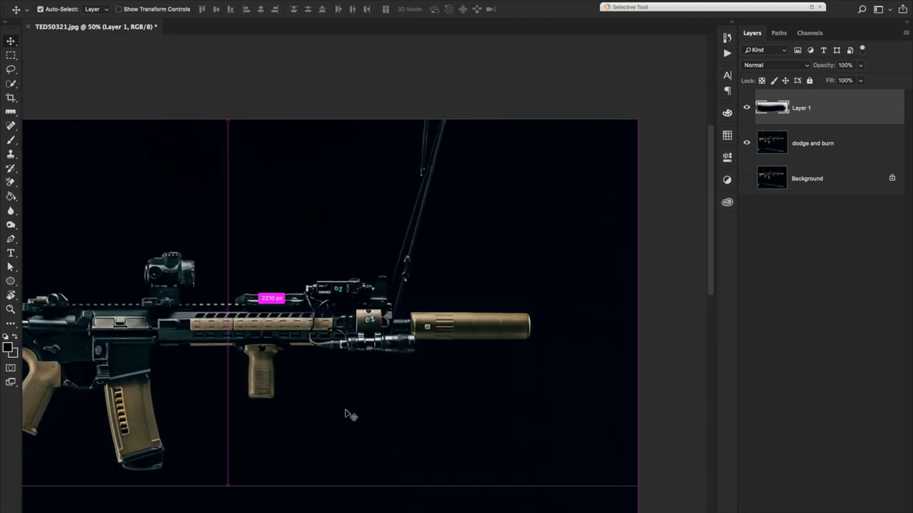
key(super+plus)
key(super+plus)
drag(599, 363, 426, 342)
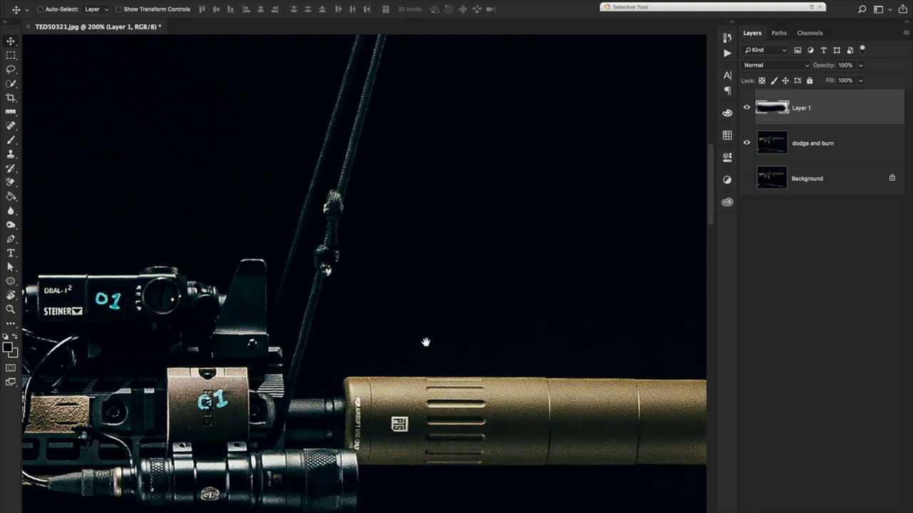
click(11, 128)
click(12, 140)
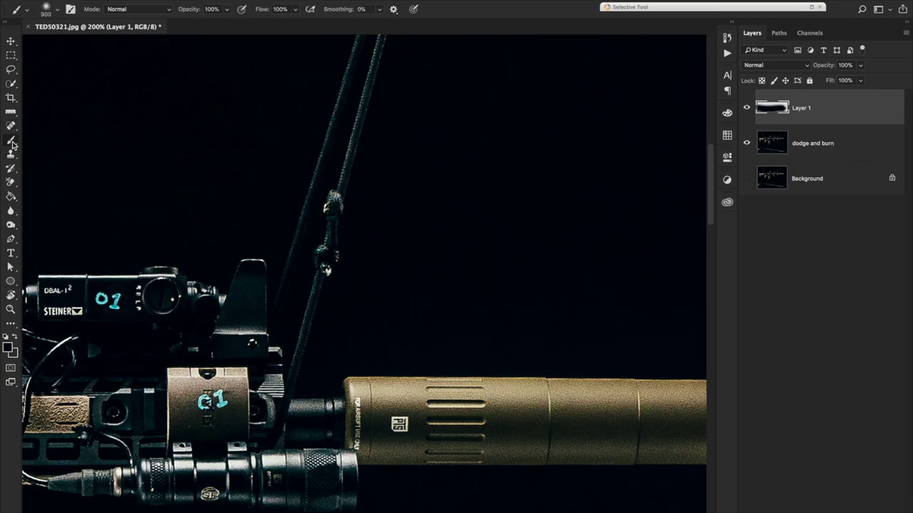
drag(456, 168, 118, 150)
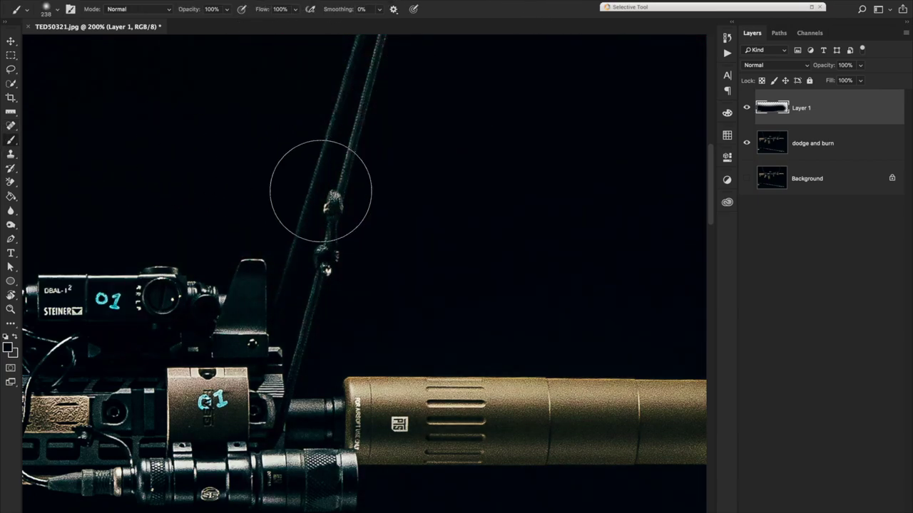
mouse_move(321, 191)
mouse_down()
mouse_move(337, 209)
mouse_move(359, 108)
mouse_move(366, 112)
mouse_move(408, 76)
mouse_move(407, 45)
mouse_up()
drag(374, 98, 361, 78)
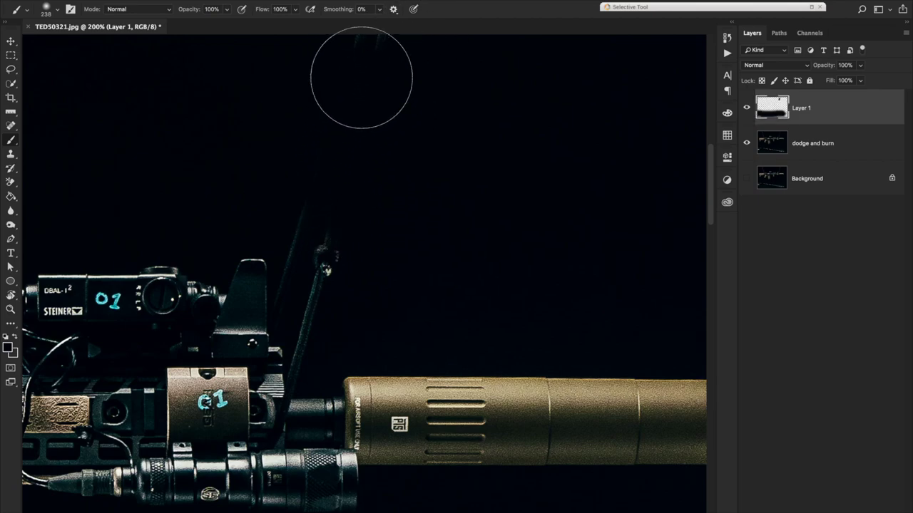
Step: Extend the black paint over the remaining cords up to the photo's upper edge
drag(416, 95, 365, 294)
mouse_move(343, 265)
mouse_down()
mouse_move(311, 245)
mouse_move(330, 77)
mouse_up()
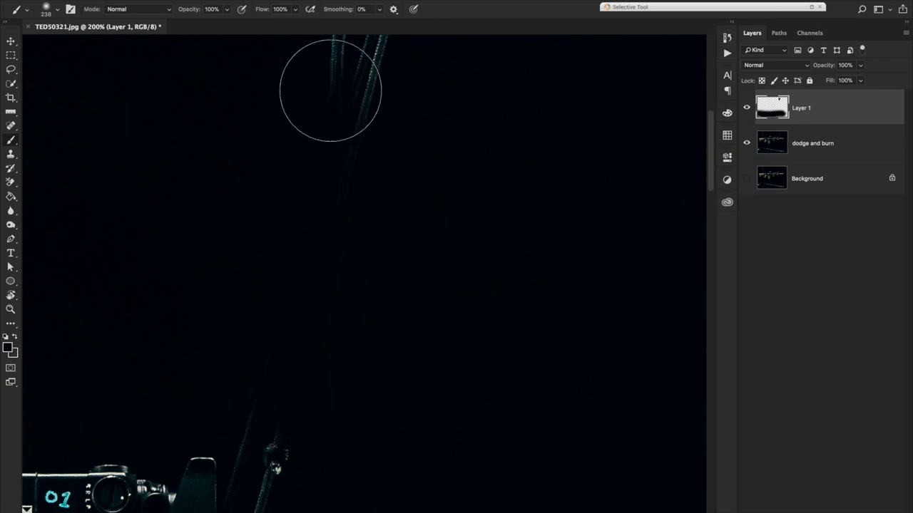
drag(399, 184, 388, 312)
mouse_move(343, 380)
mouse_down()
mouse_move(343, 244)
mouse_move(388, 90)
mouse_move(359, 220)
mouse_up()
drag(380, 275, 411, 144)
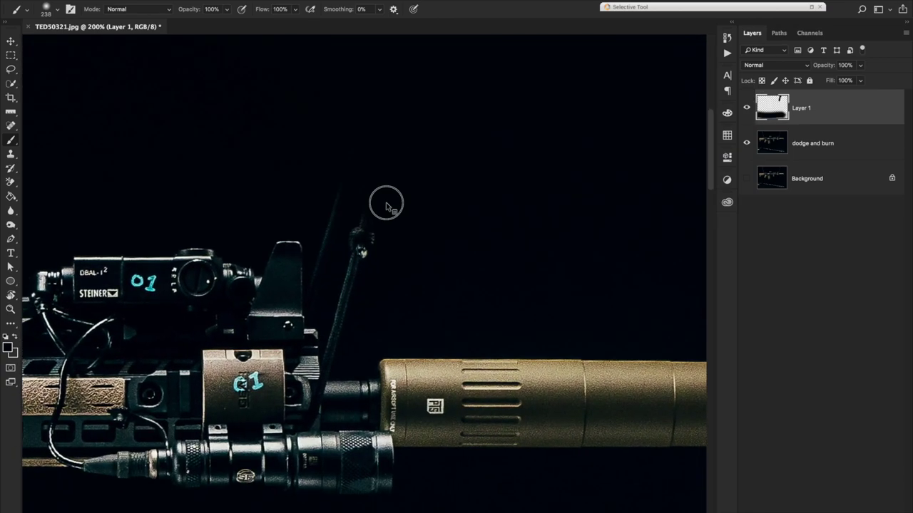
Step: Reduce the brush to about 61 px and paint black over the remaining strand and lower knot beside the front sight
drag(438, 198, 342, 188)
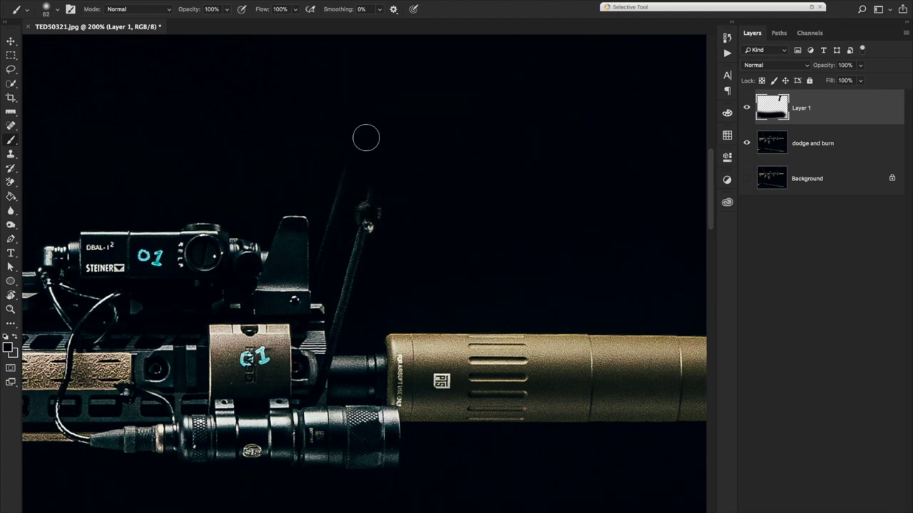
mouse_move(366, 136)
mouse_down()
mouse_move(339, 213)
mouse_move(336, 198)
mouse_move(330, 253)
mouse_move(366, 229)
mouse_move(433, 231)
mouse_move(357, 228)
mouse_move(441, 221)
mouse_move(349, 216)
mouse_move(512, 230)
mouse_move(367, 222)
mouse_up()
mouse_move(404, 236)
mouse_down()
mouse_move(413, 237)
mouse_move(403, 236)
mouse_up()
right_click(407, 202)
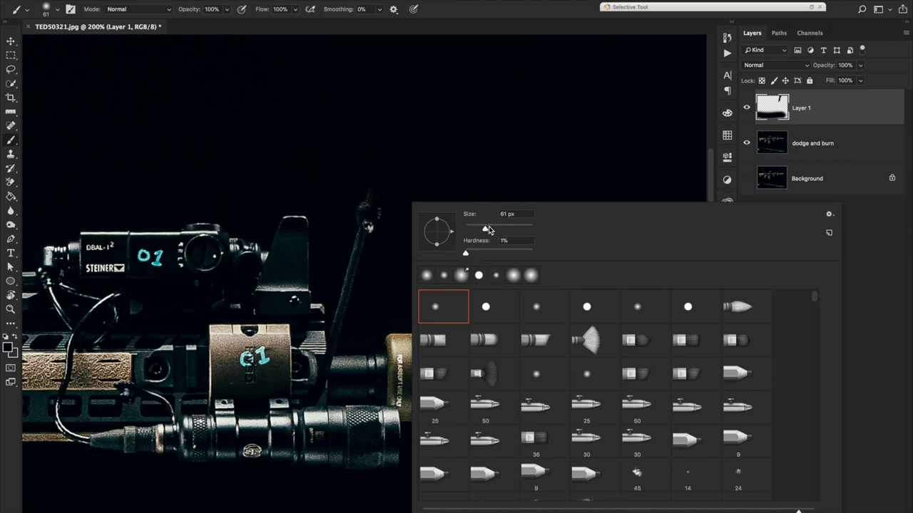
key(Escape)
mouse_move(406, 171)
mouse_down()
mouse_move(473, 176)
mouse_move(397, 179)
mouse_move(373, 161)
mouse_move(378, 129)
mouse_move(382, 192)
mouse_move(372, 193)
mouse_up()
Step: Cover the cord ends beside the front sight in black with a 47 px brush
key(super+plus)
key(super+plus)
mouse_move(373, 91)
mouse_down()
mouse_move(348, 205)
mouse_move(356, 101)
mouse_move(367, 201)
mouse_move(323, 91)
mouse_up()
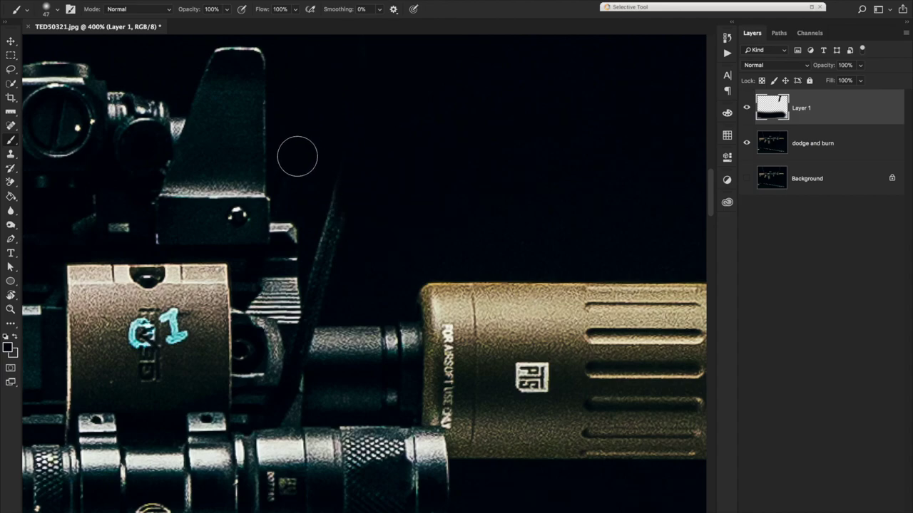
drag(295, 166, 359, 179)
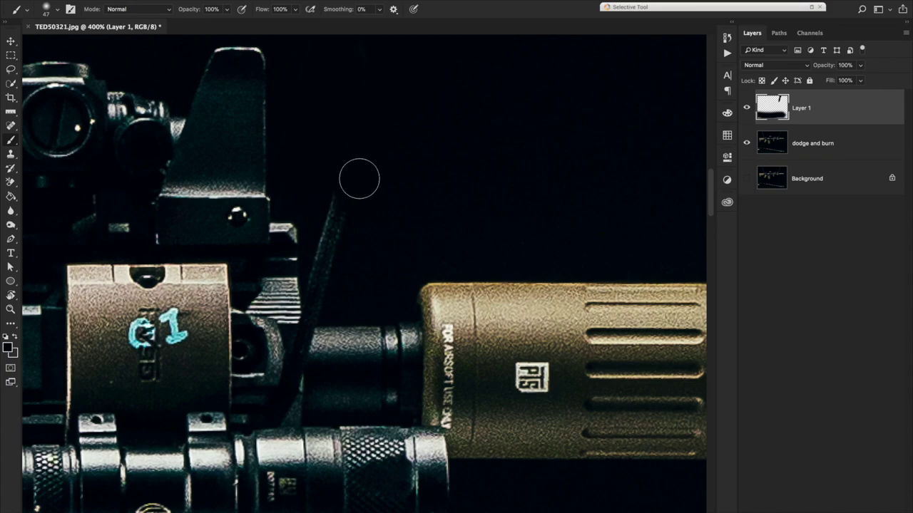
Step: Paint out the last cord section down to the rail and barrel, reducing the brush to 34 px and 23 px
key(super+plus)
drag(347, 257, 330, 257)
drag(326, 178, 312, 288)
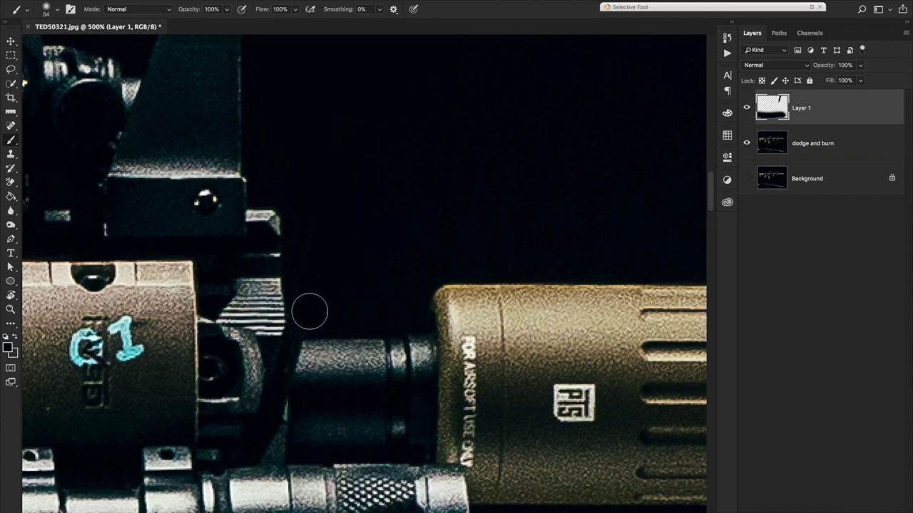
mouse_move(335, 280)
mouse_down()
mouse_move(361, 222)
mouse_move(385, 204)
mouse_move(392, 217)
mouse_move(381, 212)
mouse_move(361, 233)
mouse_up()
ctrl+alt+click(351, 243)
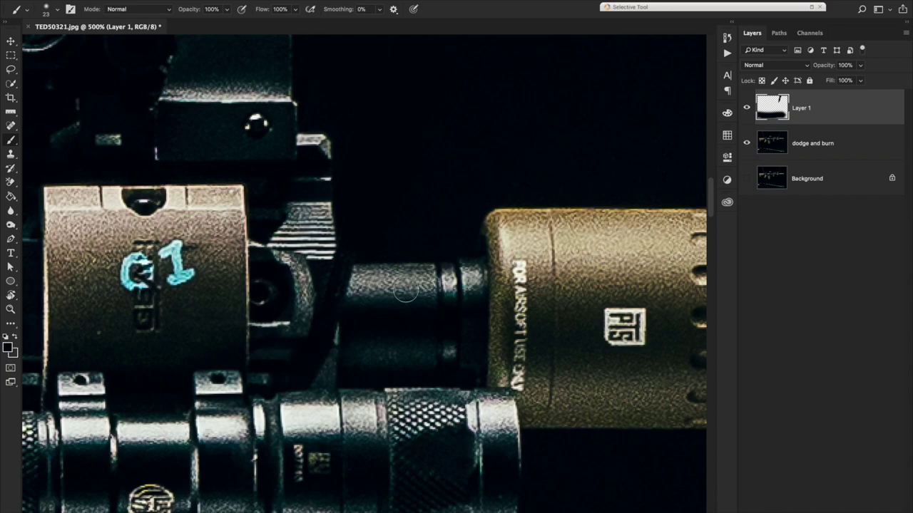
Step: Set the Clone Stamp to sample all layers and clone the barrel surface over the cord beside the rail with a 16 px brush
click(10, 155)
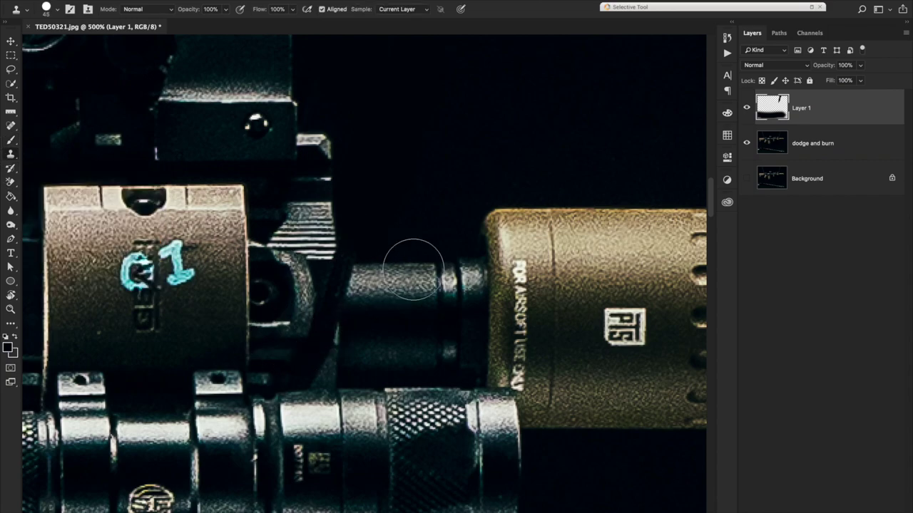
alt+click(403, 266)
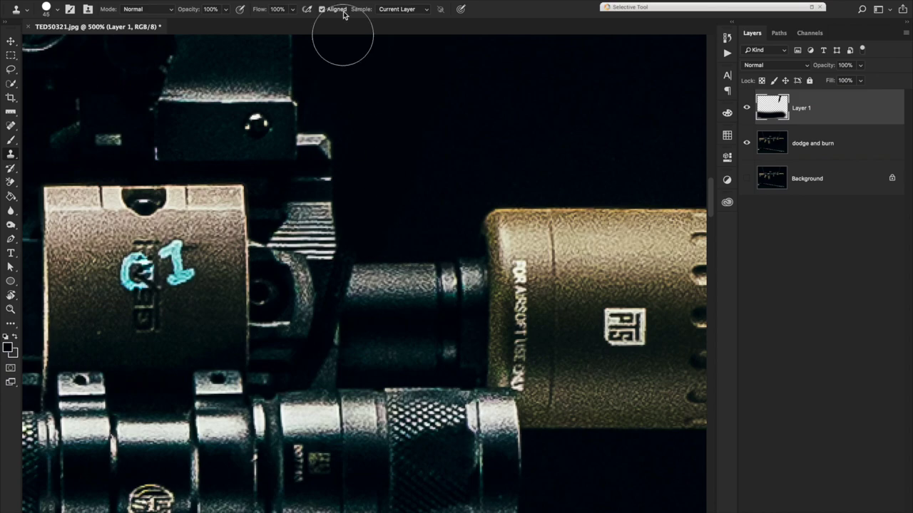
click(381, 8)
click(394, 25)
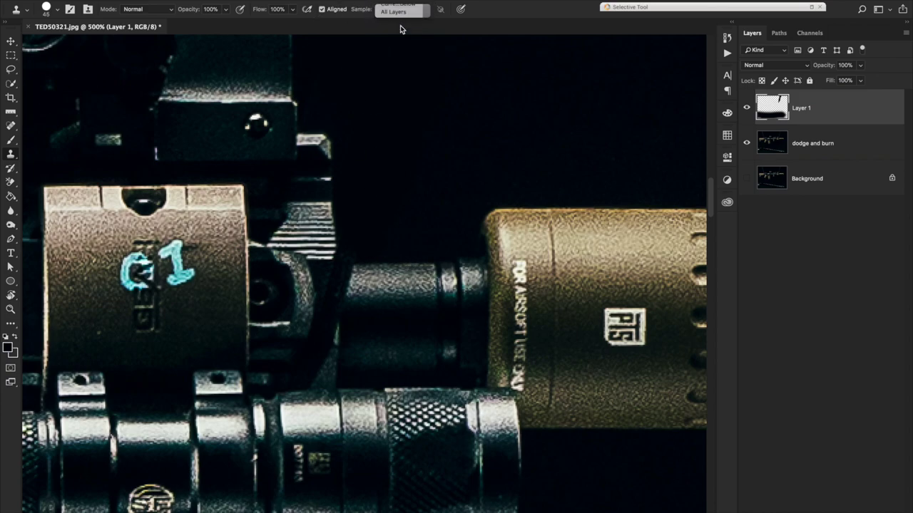
alt+click(396, 269)
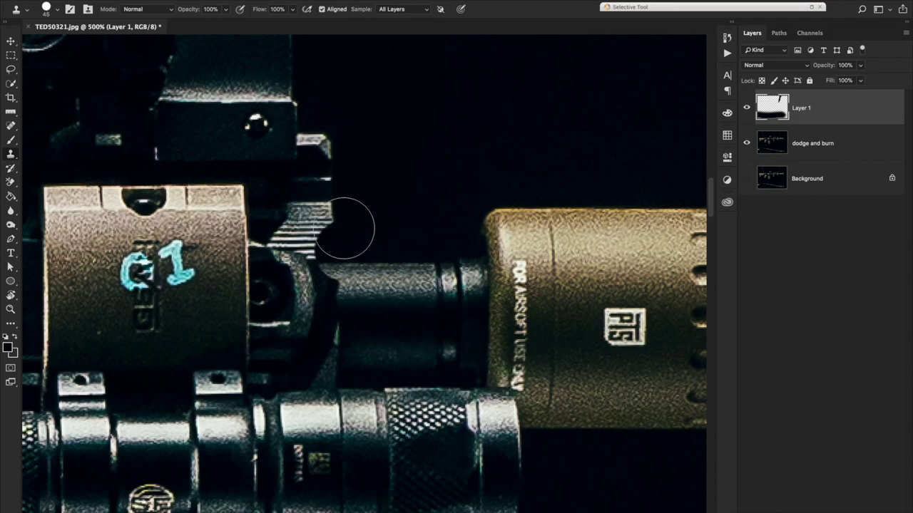
drag(376, 284, 335, 279)
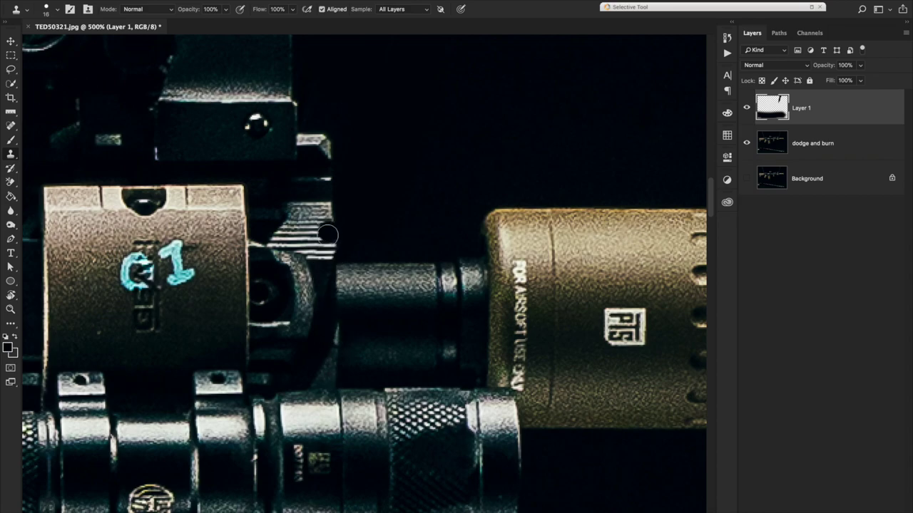
Step: Clone the rail end's ridges over the dark gap the cord left beside the barrel
scroll(319, 318, left, 7)
scroll(320, 319, right, 7)
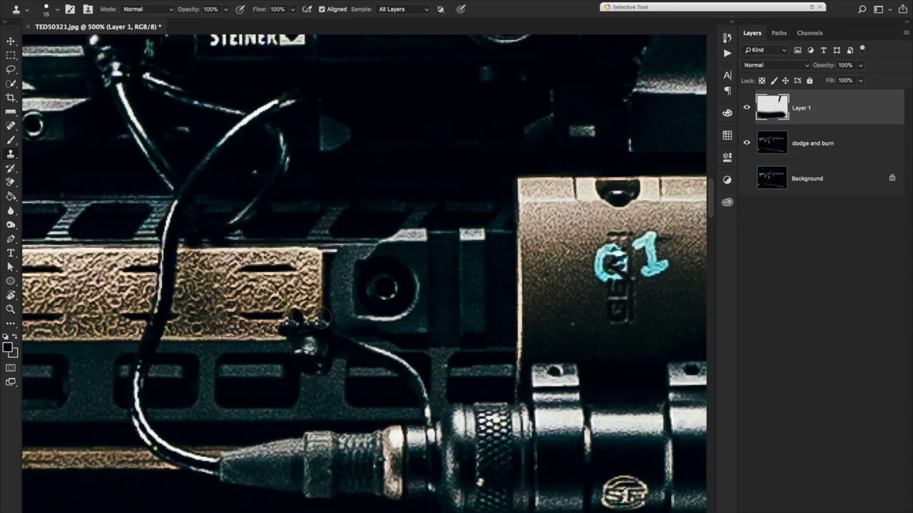
scroll(320, 319, right, 3)
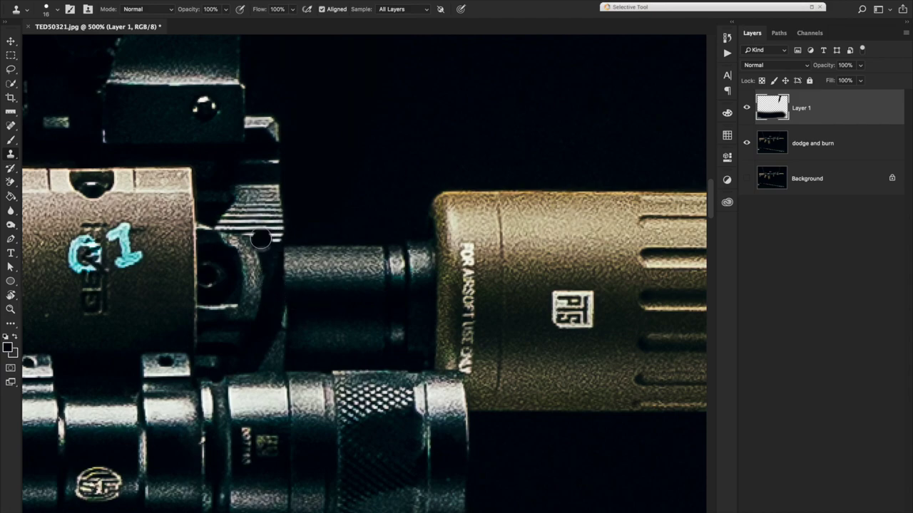
click(273, 268)
alt+click(263, 215)
click(266, 242)
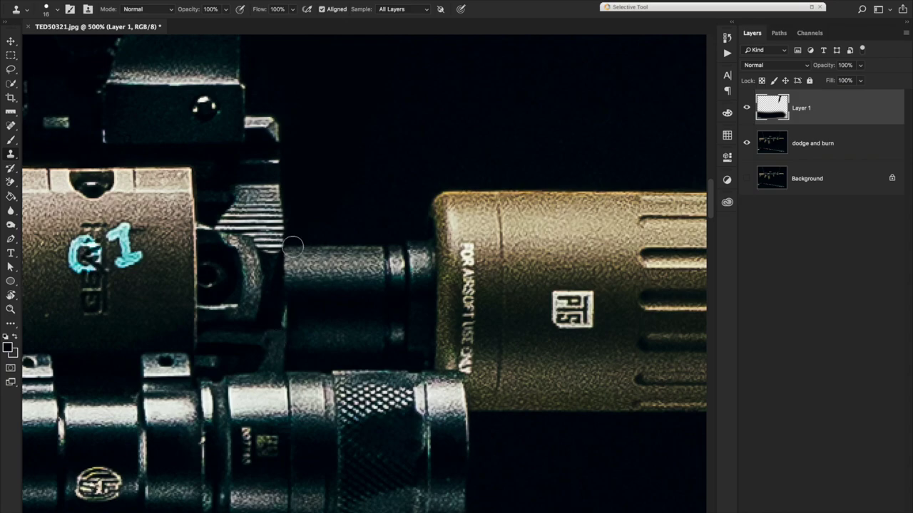
Step: Try to clone the rail bracket's textured surface over the dark gap below the ridges, undoing the attempt
scroll(292, 246, left, 5)
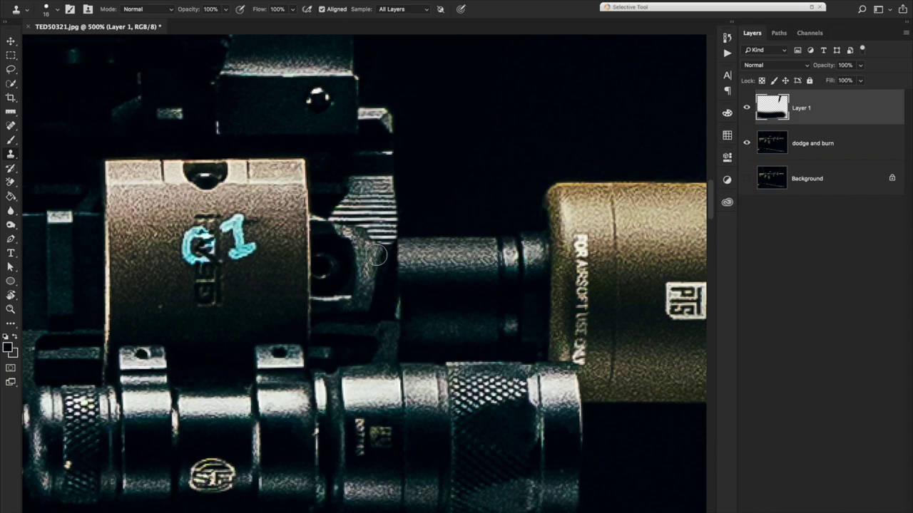
drag(371, 258, 373, 298)
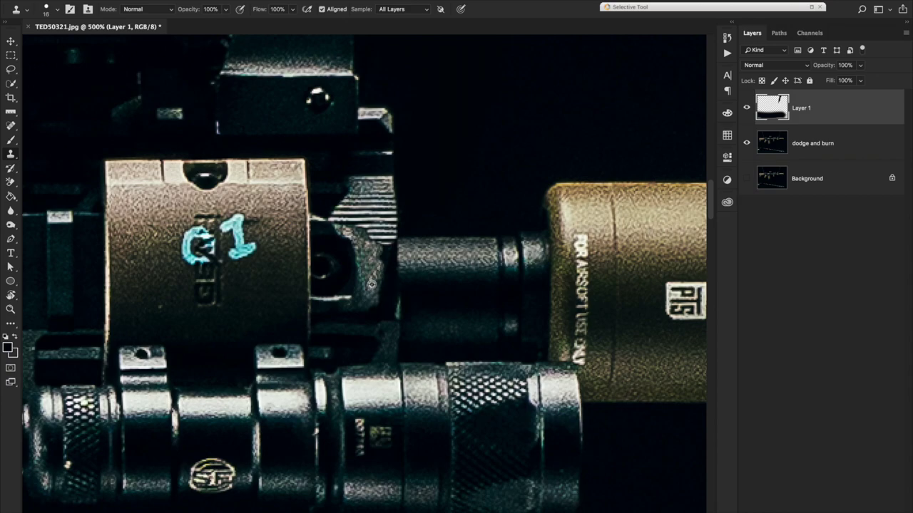
drag(385, 298, 385, 273)
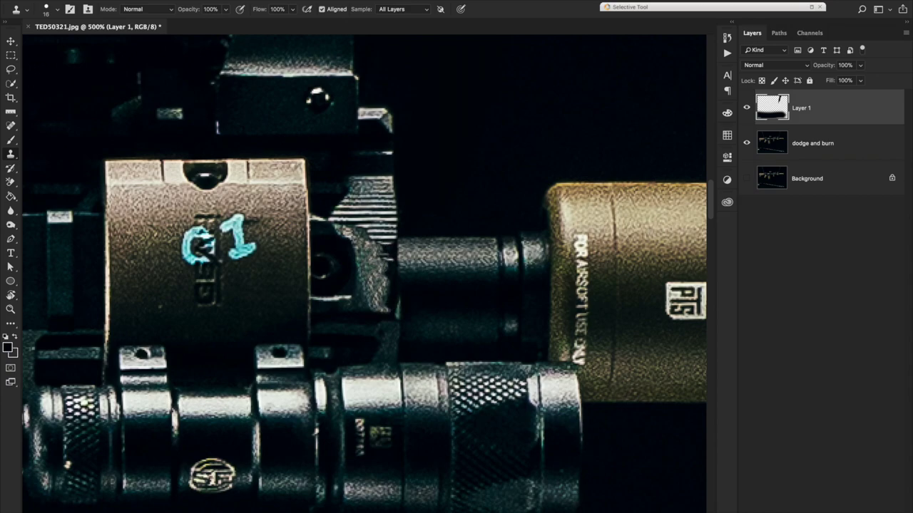
drag(382, 266, 382, 301)
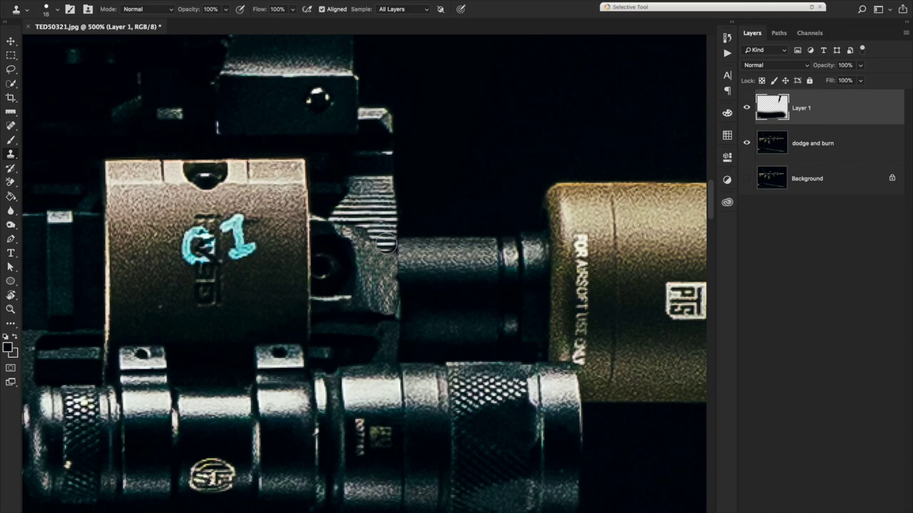
click(388, 244)
key(ctrl+minus)
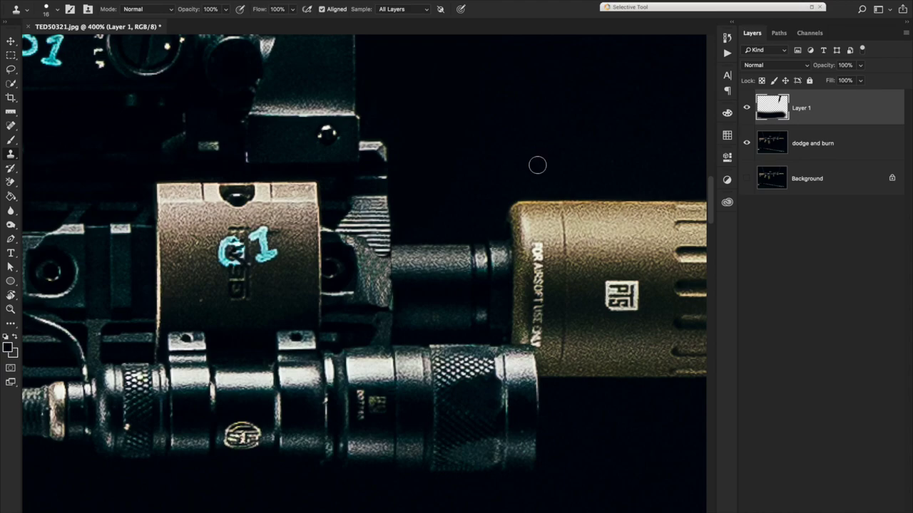
key(ctrl+z)
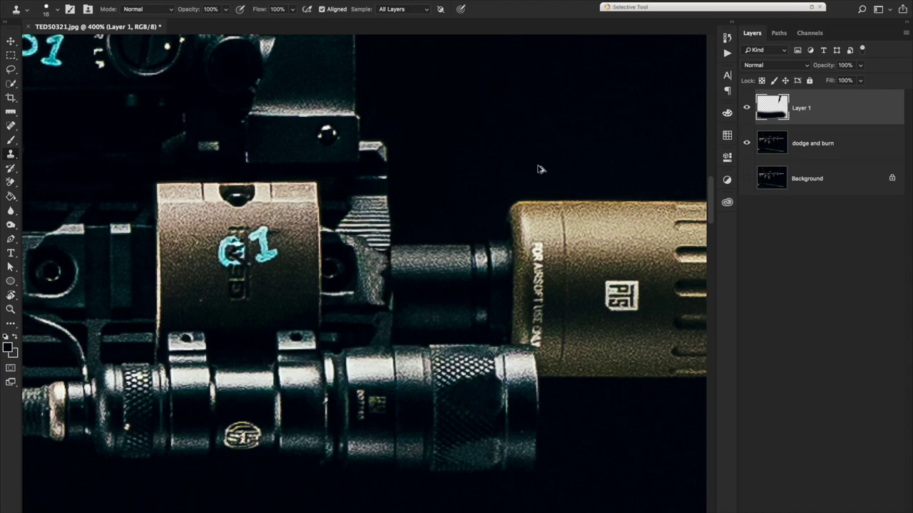
key(ctrl+z)
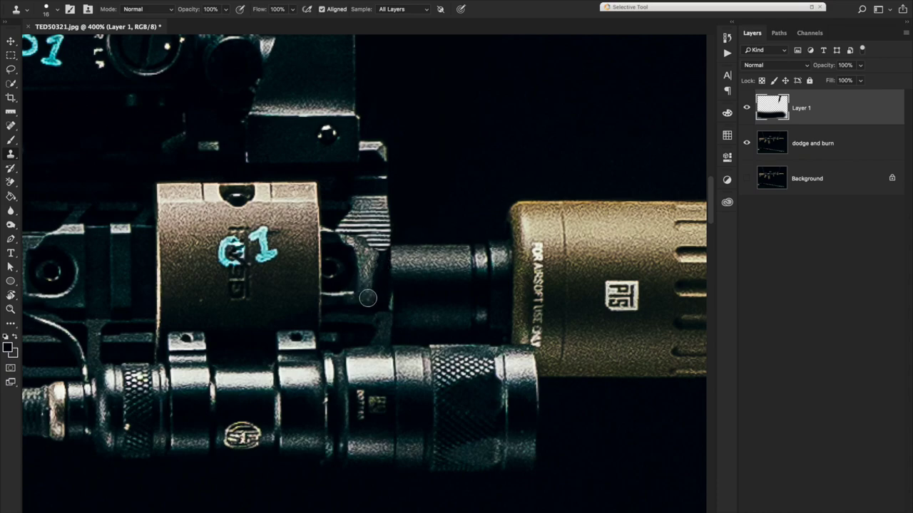
Step: Clone the bracket's grey surface over the dark mark below the rail ridges, keeping the bracket's rounded shape
mouse_move(369, 293)
mouse_down()
mouse_move(372, 268)
mouse_move(367, 291)
mouse_up()
click(371, 272)
alt+click(368, 279)
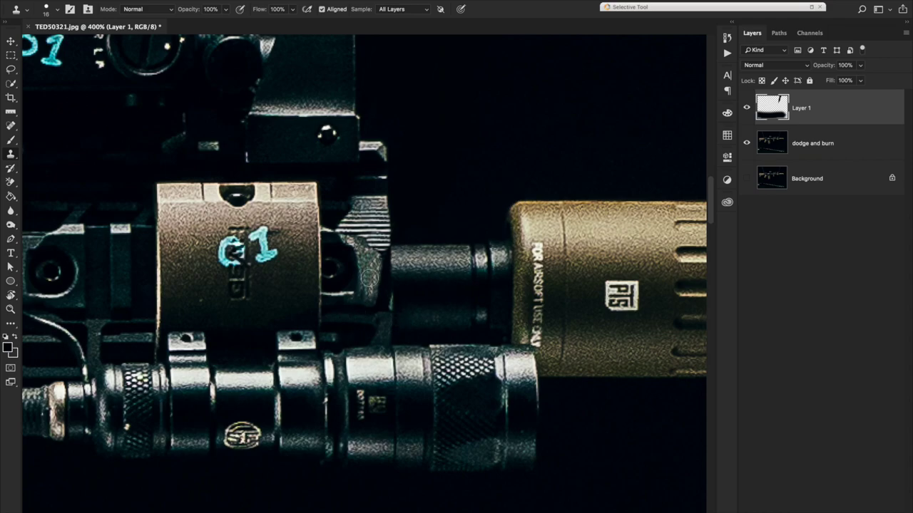
alt+click(369, 279)
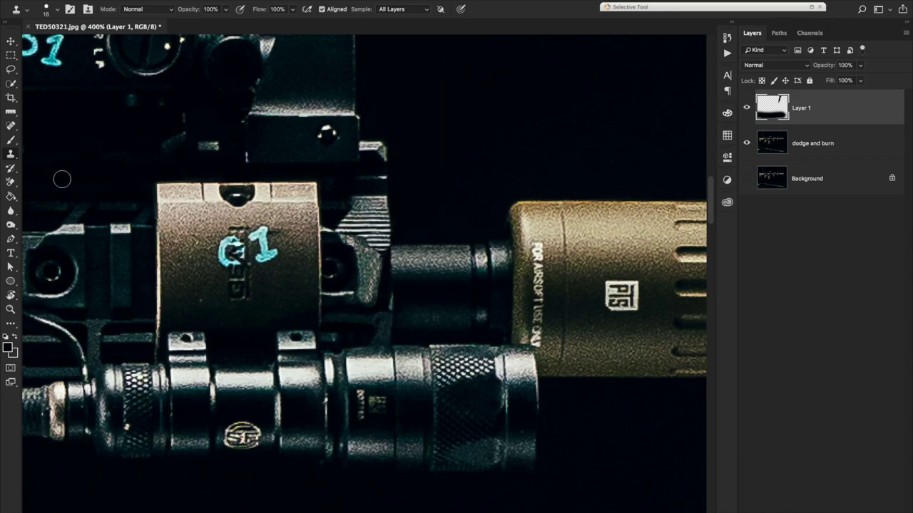
Step: Paint the long hanging cord above the stock black with a 108 px brush, down to just above its knot
scroll(62, 179, left, 20)
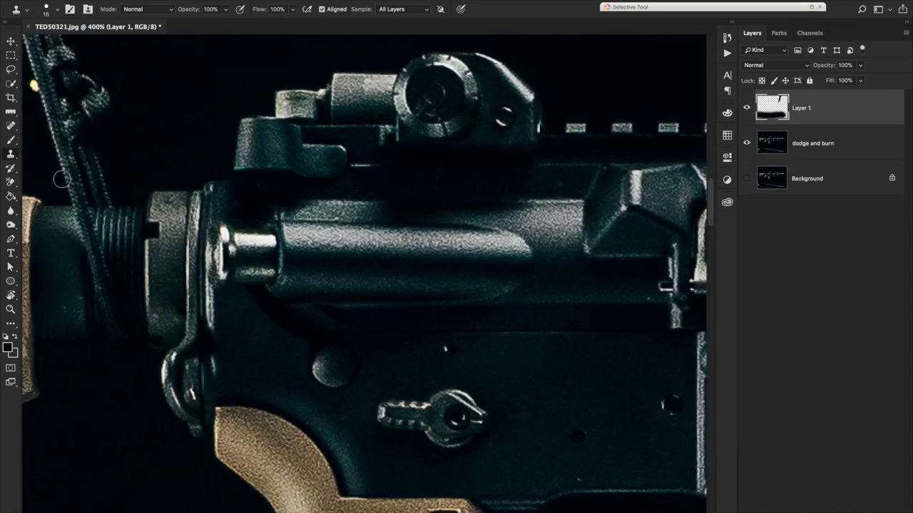
scroll(62, 178, left, 5)
scroll(62, 179, up, 4)
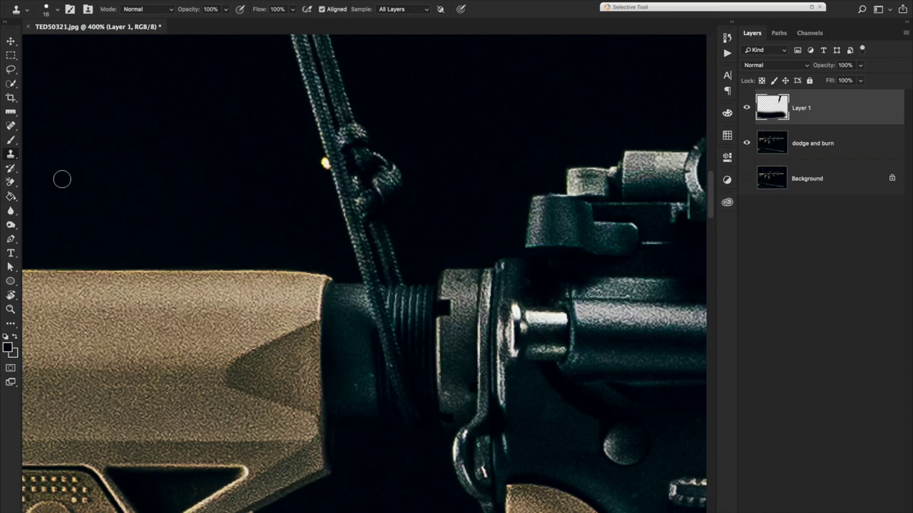
key(super+minus)
key(super+minus)
scroll(62, 179, down, 3)
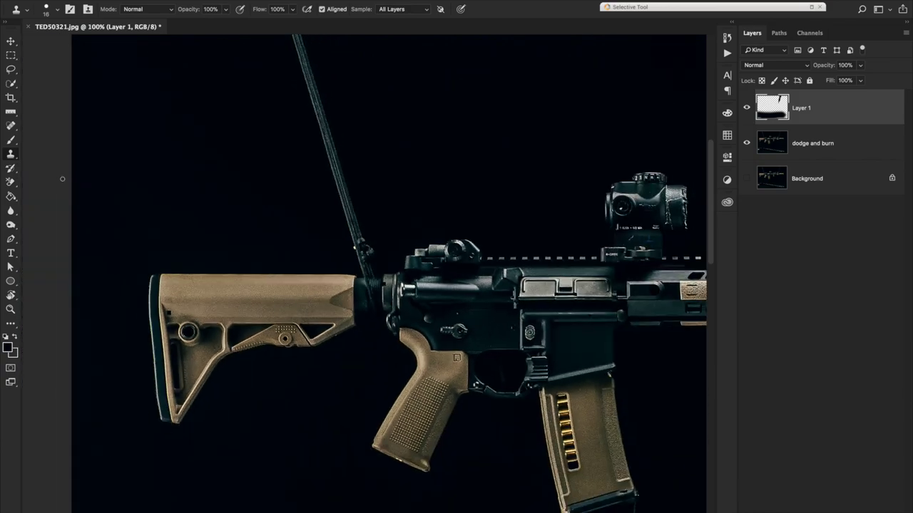
click(12, 141)
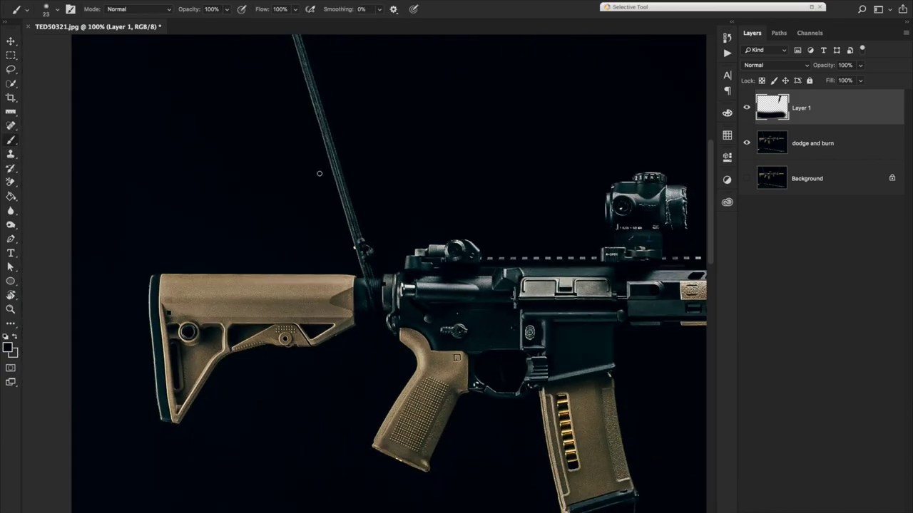
mouse_move(305, 179)
ctrl+alt+mouse_down()
mouse_move(331, 181)
mouse_move(299, 22)
ctrl+alt+mouse_up()
alt+click(303, 175)
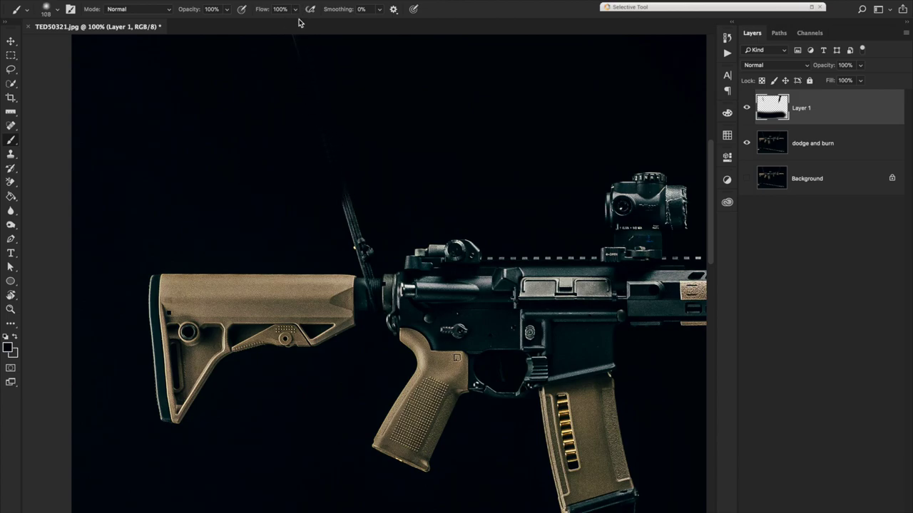
drag(322, 126, 287, 26)
Step: Toggle Layer 1's visibility to compare the front of the rifle with and without the cord retouching
scroll(547, 182, right, 10)
click(746, 108)
click(746, 108)
click(746, 109)
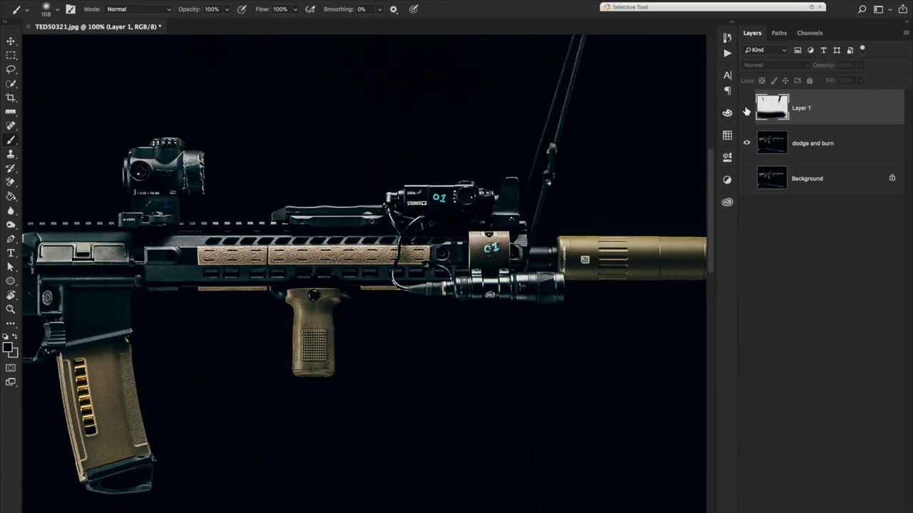
click(746, 108)
Step: Rename Layer 1 as edit
scroll(582, 110, left, 10)
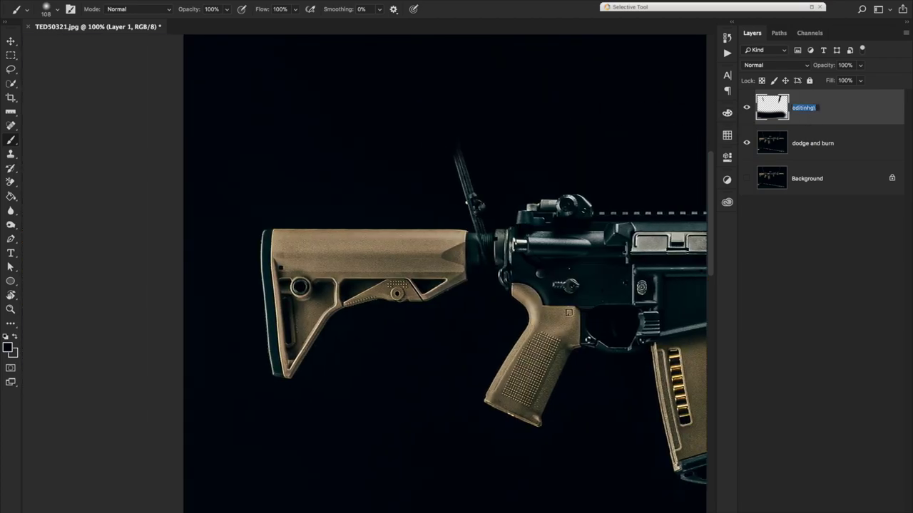
text(ed)
key(Return)
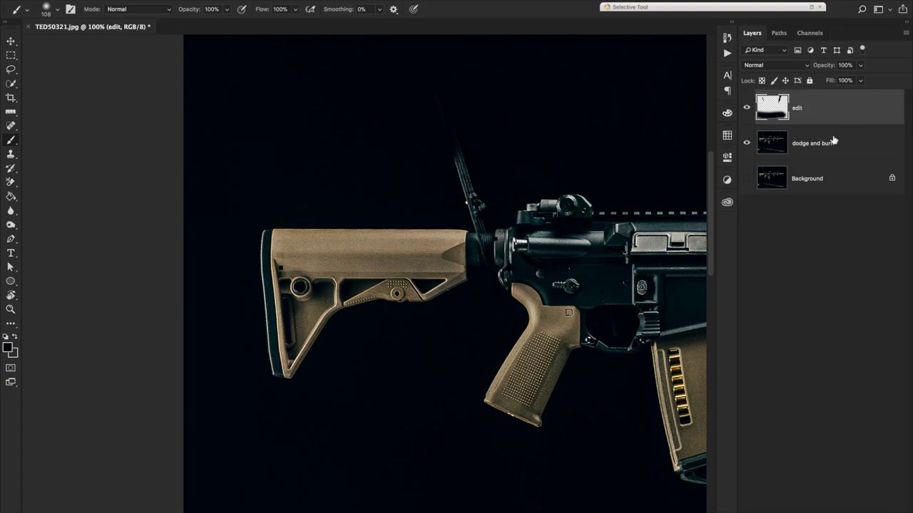
scroll(566, 143, right, 3)
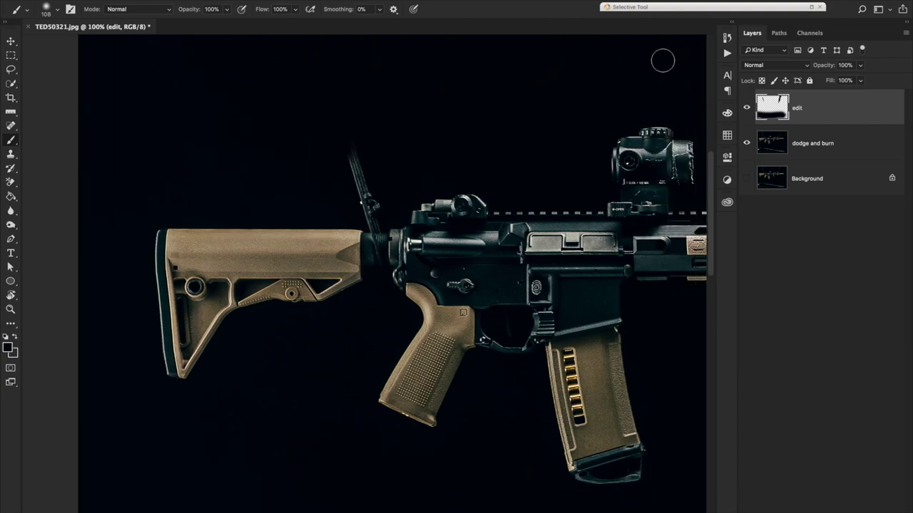
click(727, 38)
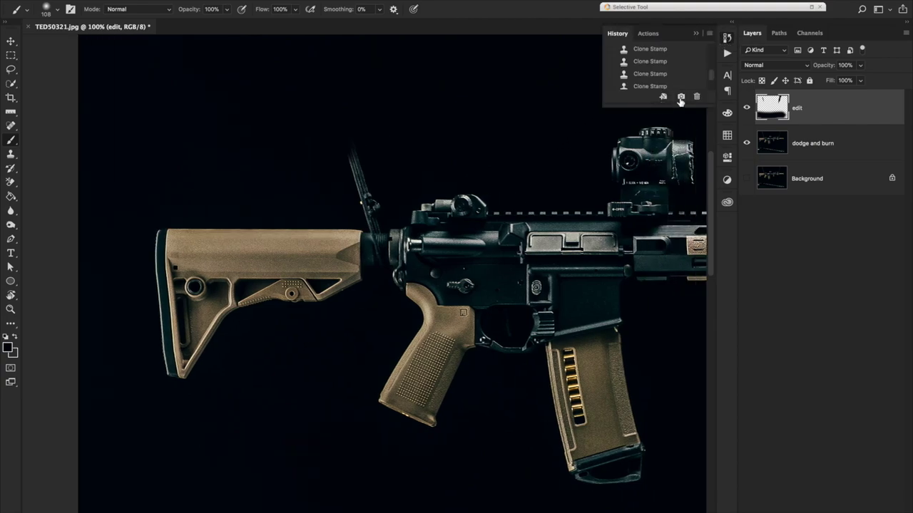
click(727, 38)
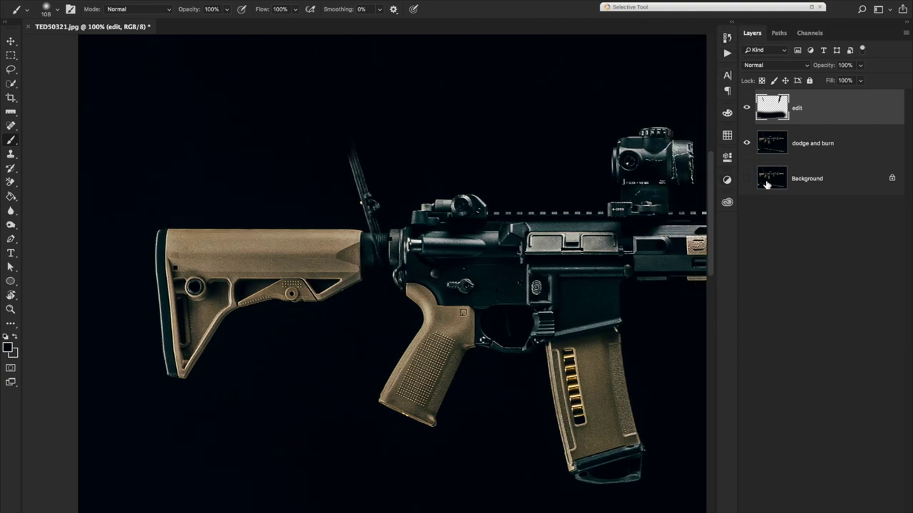
Step: Paint out the remaining cord and knot in black down to the buffer tube, reducing the brush to 26 px
key(super+plus)
key(super+plus)
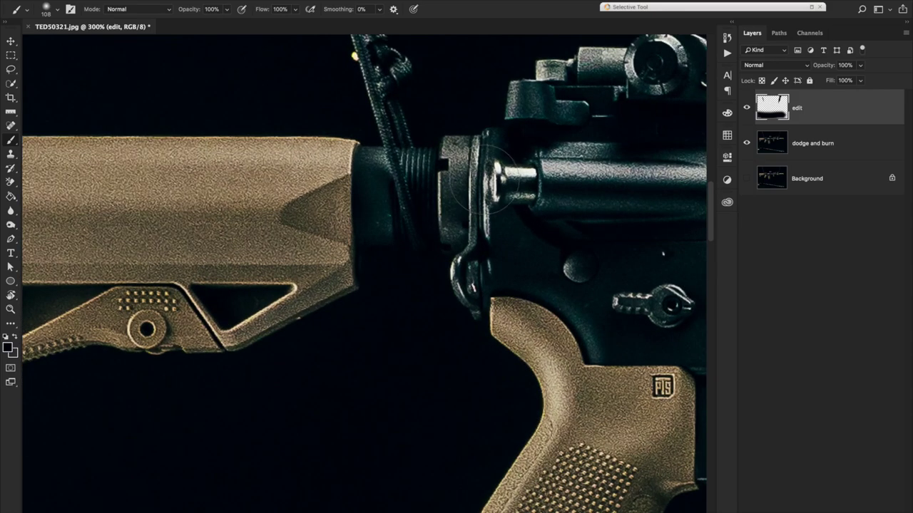
scroll(485, 177, up, 5)
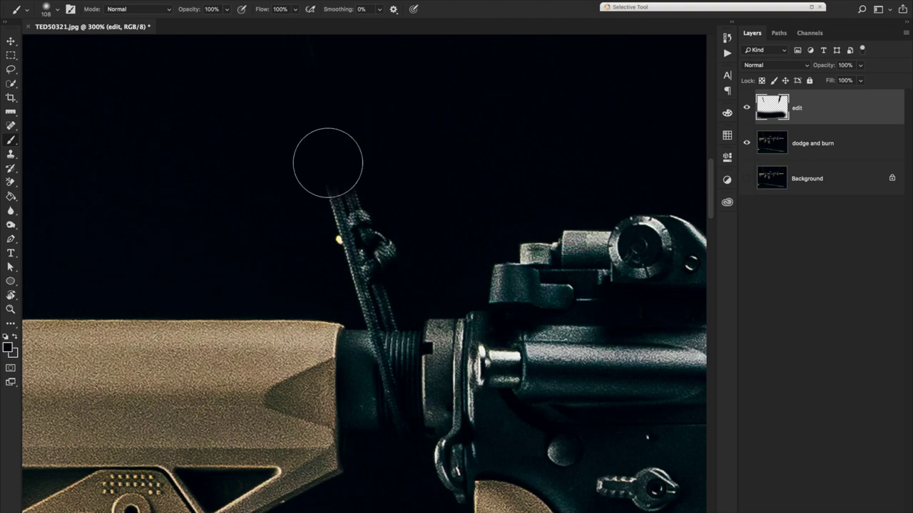
drag(350, 163, 311, 168)
mouse_move(362, 200)
mouse_down()
mouse_move(347, 230)
mouse_move(385, 200)
mouse_move(388, 207)
mouse_move(388, 220)
mouse_move(368, 213)
mouse_move(388, 272)
mouse_move(374, 283)
mouse_move(381, 287)
mouse_move(356, 283)
mouse_move(393, 313)
mouse_move(370, 320)
mouse_move(402, 322)
mouse_move(362, 319)
mouse_up()
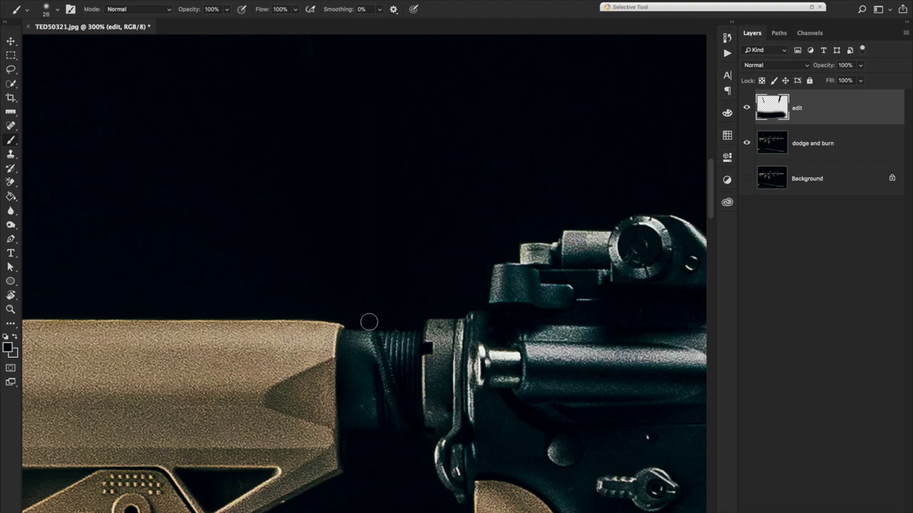
Step: Clone the buffer tube's threads over the cord crossing it with a 28 px Clone Stamp
click(11, 154)
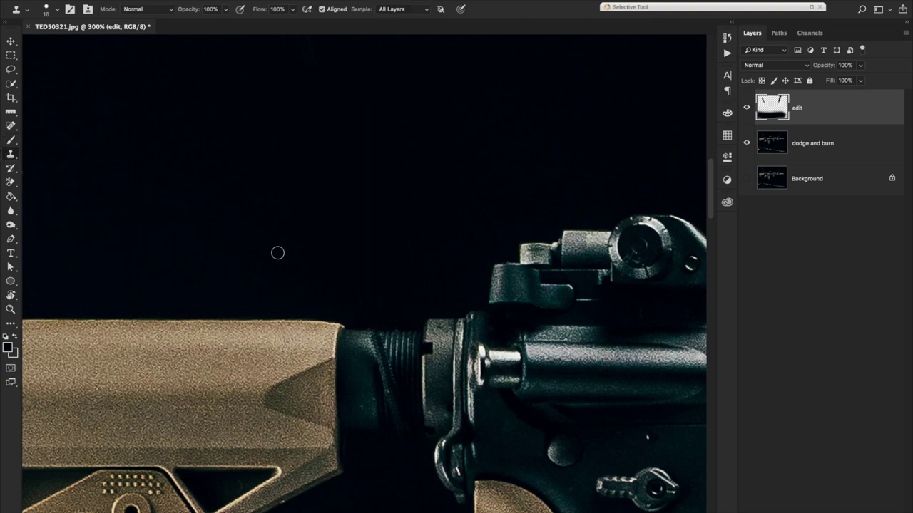
alt+click(403, 342)
drag(385, 335, 383, 337)
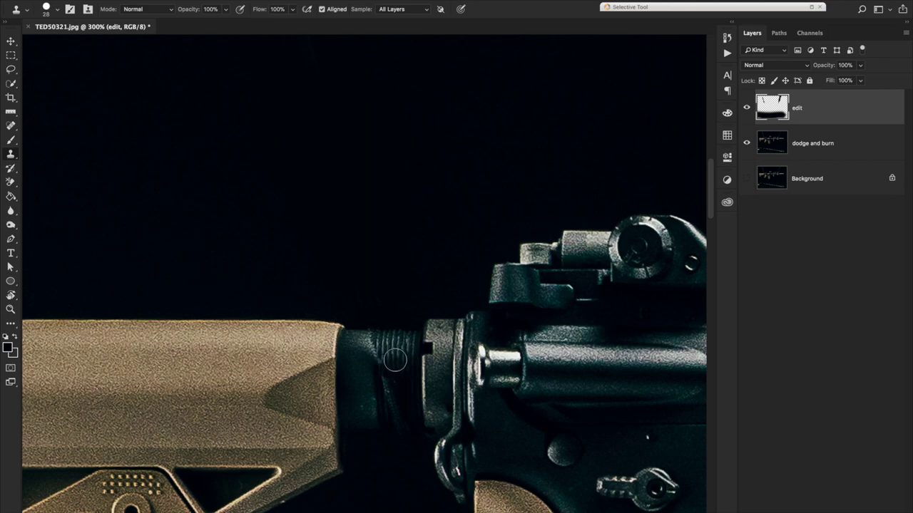
mouse_move(393, 373)
mouse_down()
mouse_move(392, 402)
mouse_move(407, 418)
mouse_move(380, 388)
mouse_move(403, 428)
mouse_up()
alt+click(395, 406)
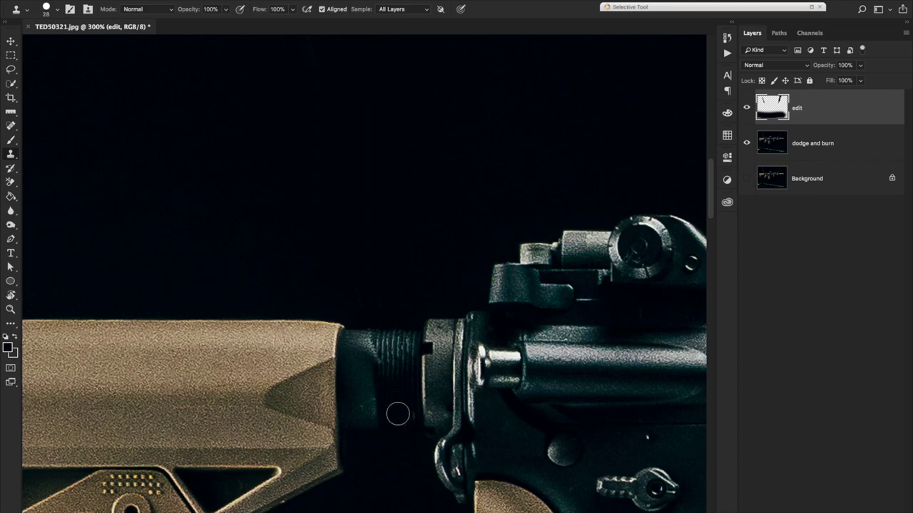
Step: Resample the threads and clone them down the tube's edge to clean up the last cord traces
alt+click(357, 354)
alt+click(395, 371)
alt+click(402, 366)
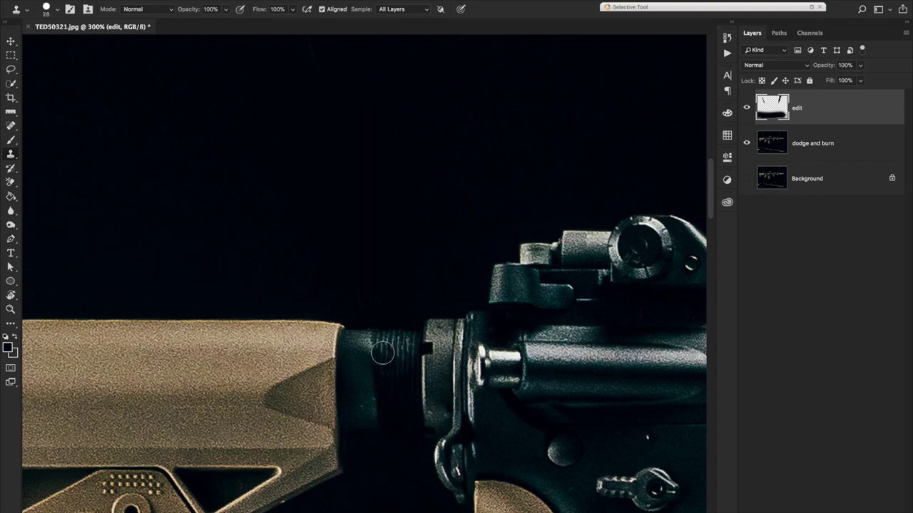
drag(383, 353, 414, 389)
drag(382, 354, 386, 422)
Step: Remove the leftover cord piece at the photo's upper edge with a 293 px Spot Healing Brush and a 206 px black brush
scroll(399, 230, down, 6)
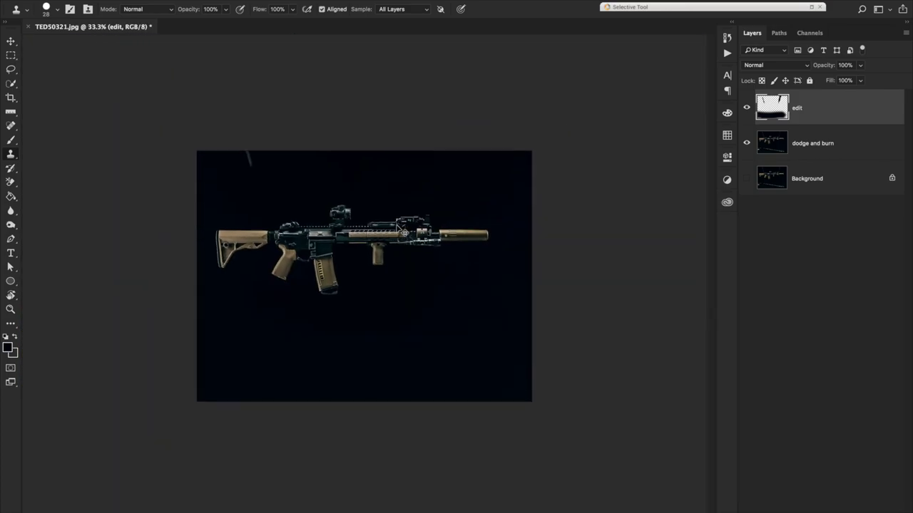
key(super+equal)
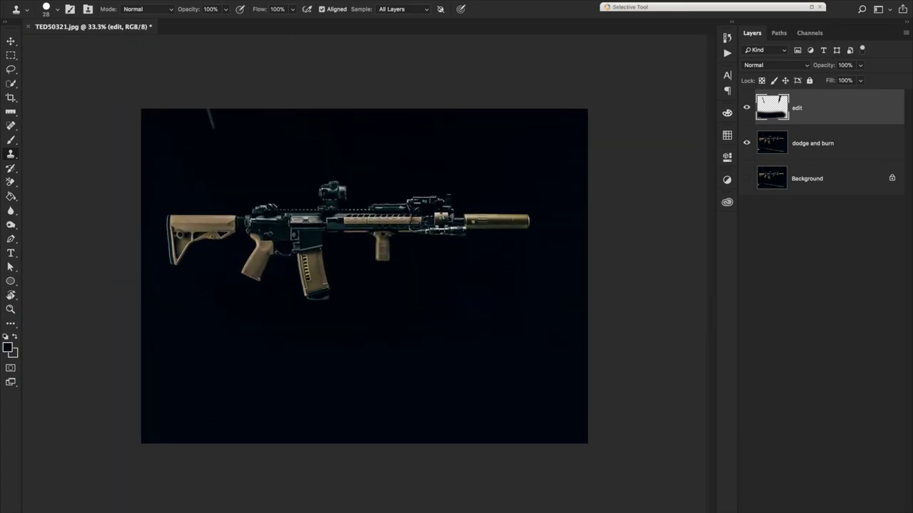
click(17, 125)
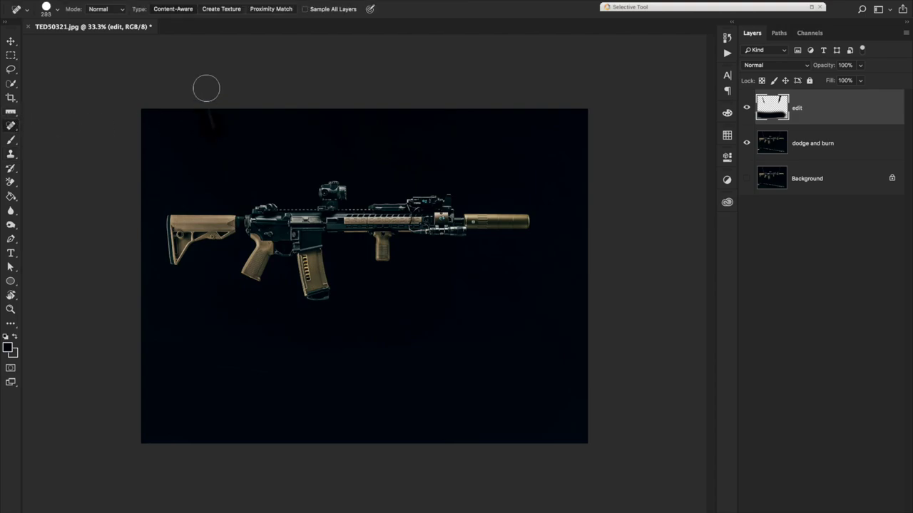
click(210, 119)
click(10, 141)
mouse_move(204, 149)
mouse_down()
mouse_move(222, 150)
mouse_move(208, 84)
mouse_move(207, 120)
mouse_move(206, 112)
mouse_up()
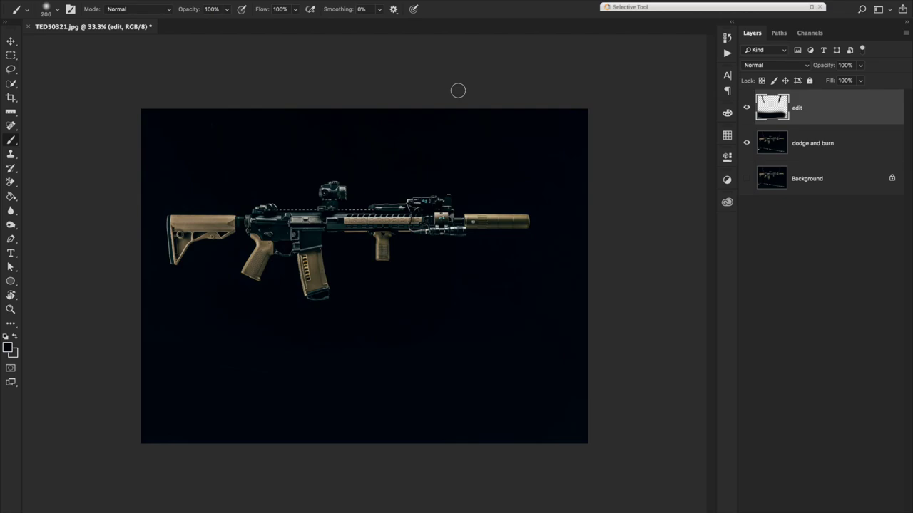
Step: Group the edit and dodge and burn layers, and duplicate the group
shift+click(856, 188)
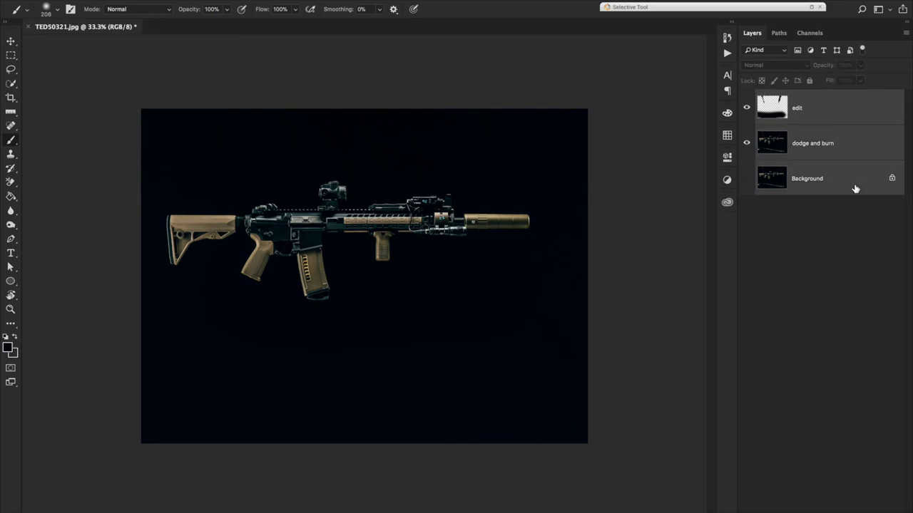
click(860, 155)
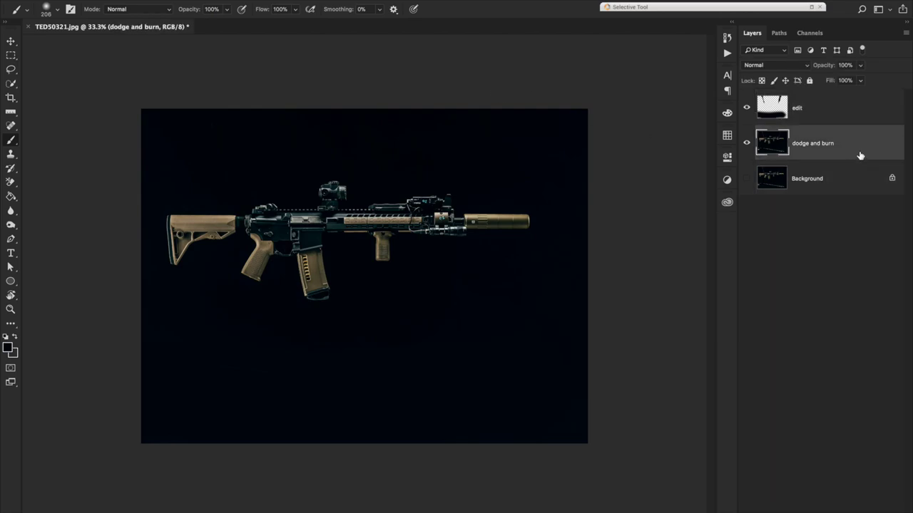
shift+click(857, 109)
key(ctrl+g)
drag(853, 96, 885, 509)
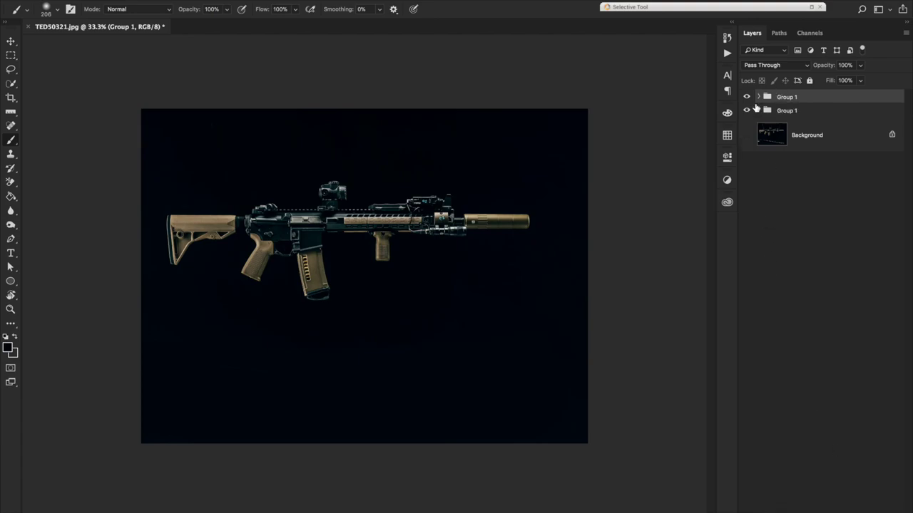
Step: Rename the lower duplicate group as original edit and hide it, and merge the upper Group 1 into a single layer
double_click(784, 111)
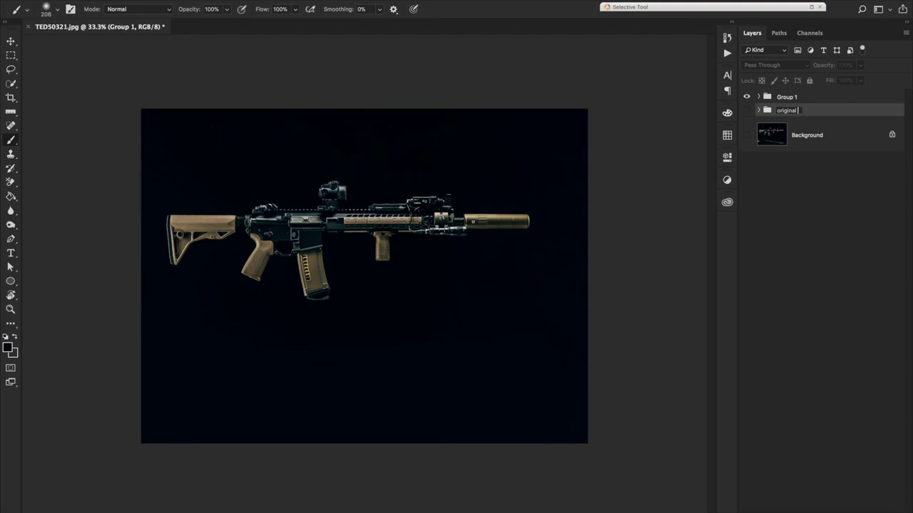
key(Return)
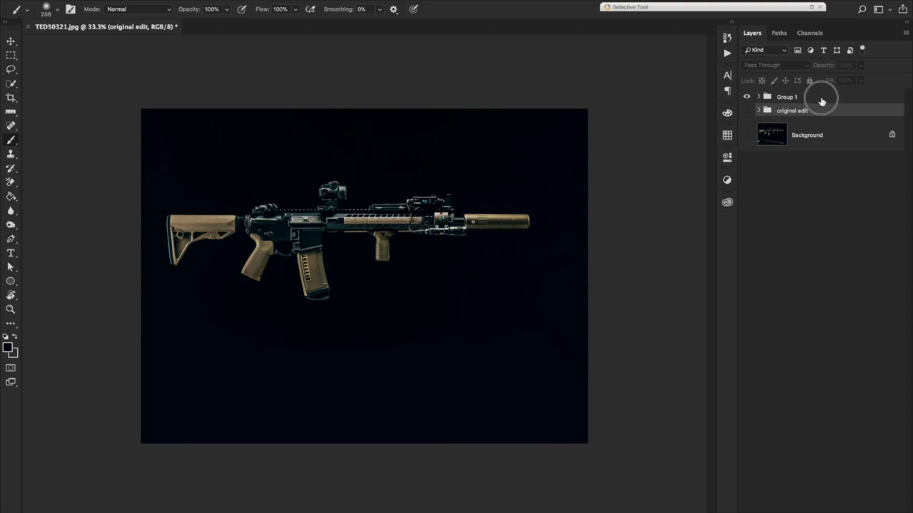
click(821, 99)
right_click(821, 101)
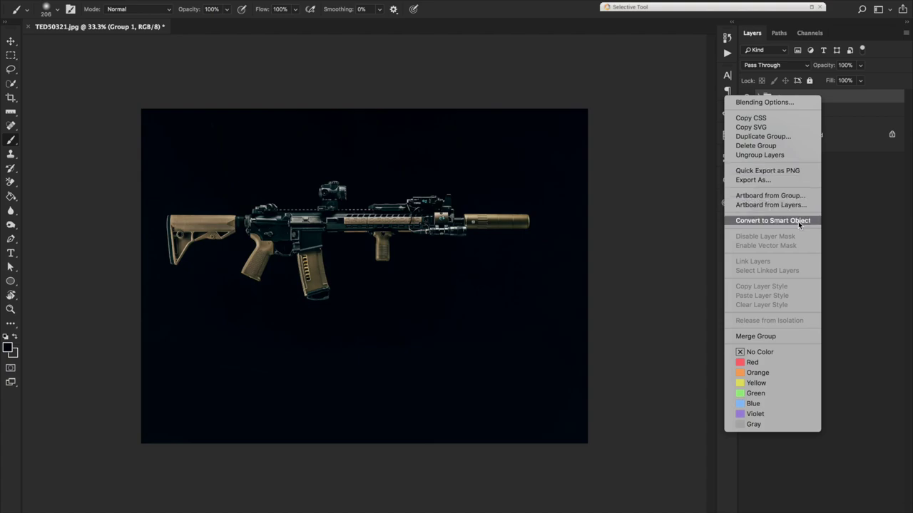
click(777, 337)
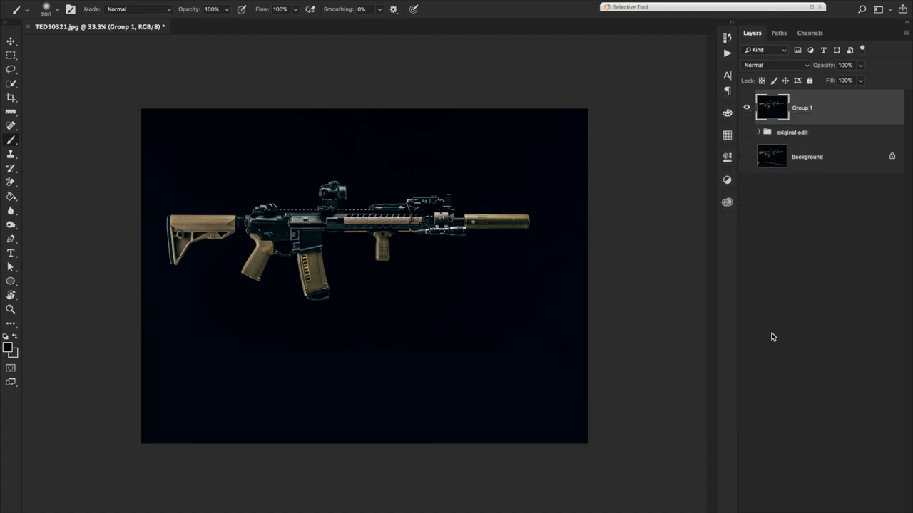
Step: Select the whole rifle with a rectangular marquee on the merged layer and move it slightly right and down to centre it in the photo
key(m)
drag(534, 166, 166, 314)
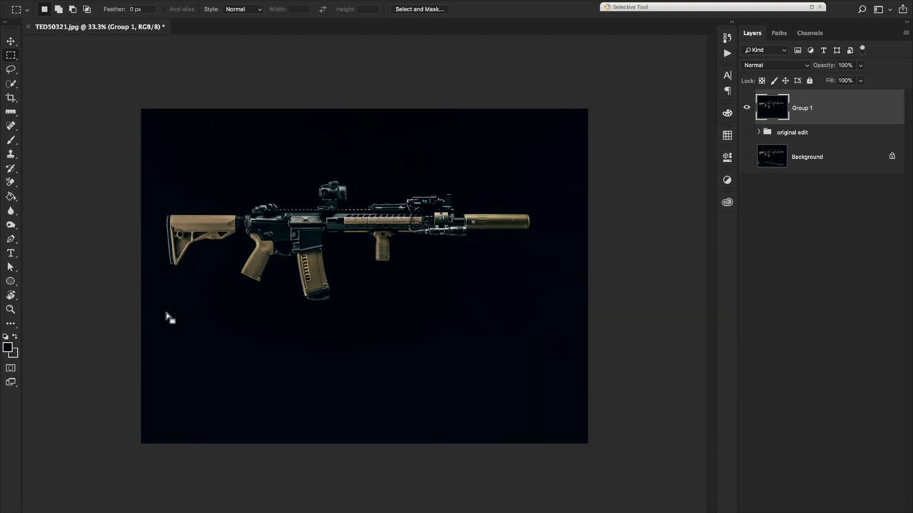
drag(151, 172, 545, 311)
key(v)
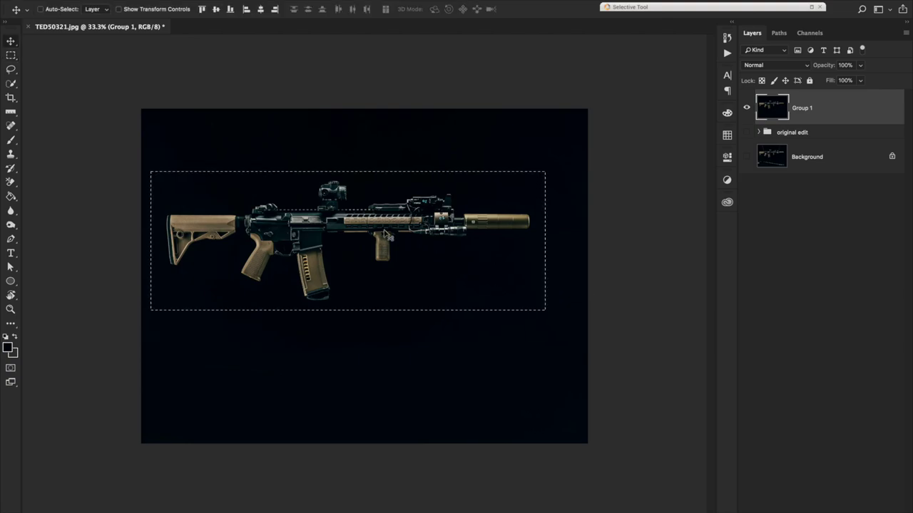
mouse_move(361, 226)
mouse_down()
mouse_move(378, 248)
mouse_move(378, 229)
mouse_up()
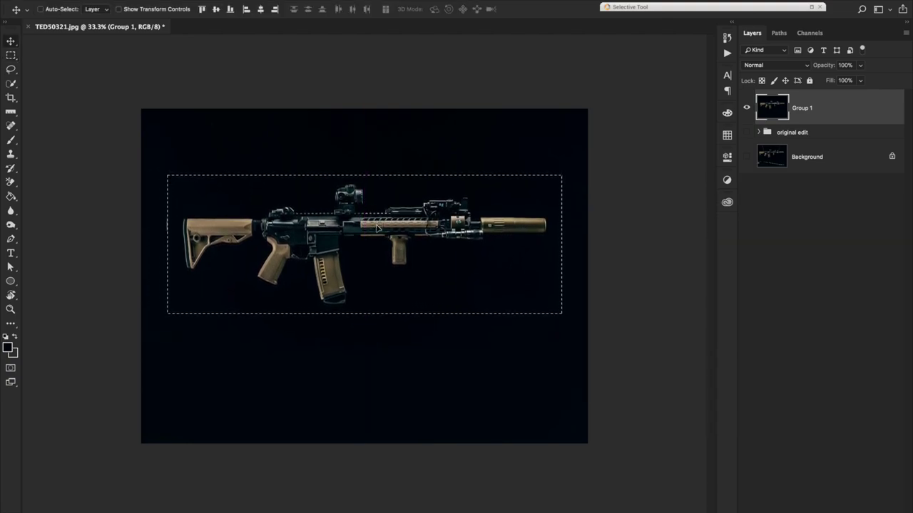
key(Right)
key(Right)
key(Right)
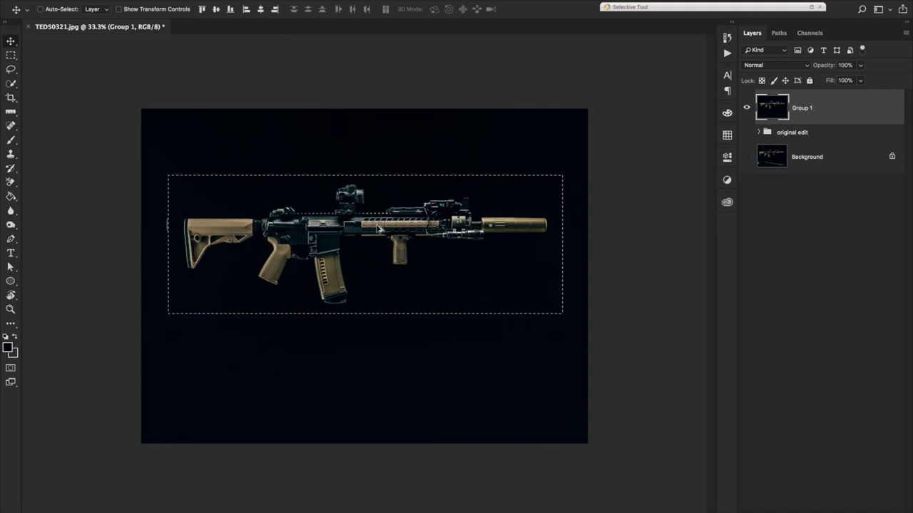
drag(378, 229, 378, 272)
Step: Deselect the rifle and paint out the leftover rifle pieces above it with a 541 px black brush
key(m)
click(438, 157)
drag(572, 232, 324, 222)
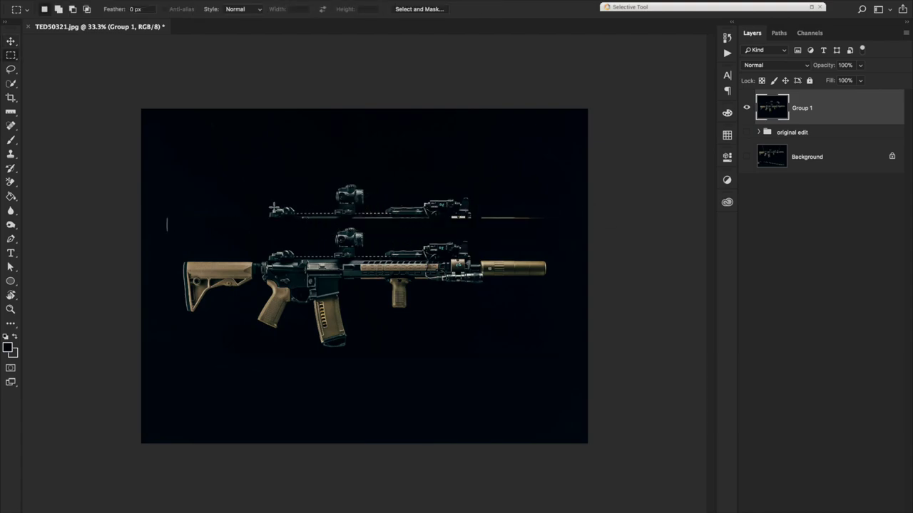
key(b)
mouse_move(253, 204)
mouse_down()
mouse_move(282, 214)
mouse_move(423, 190)
mouse_move(539, 204)
mouse_move(394, 203)
mouse_move(532, 204)
mouse_move(326, 190)
mouse_move(389, 208)
mouse_move(302, 195)
mouse_move(322, 192)
mouse_move(313, 207)
mouse_move(121, 216)
mouse_move(302, 177)
mouse_move(322, 195)
mouse_up()
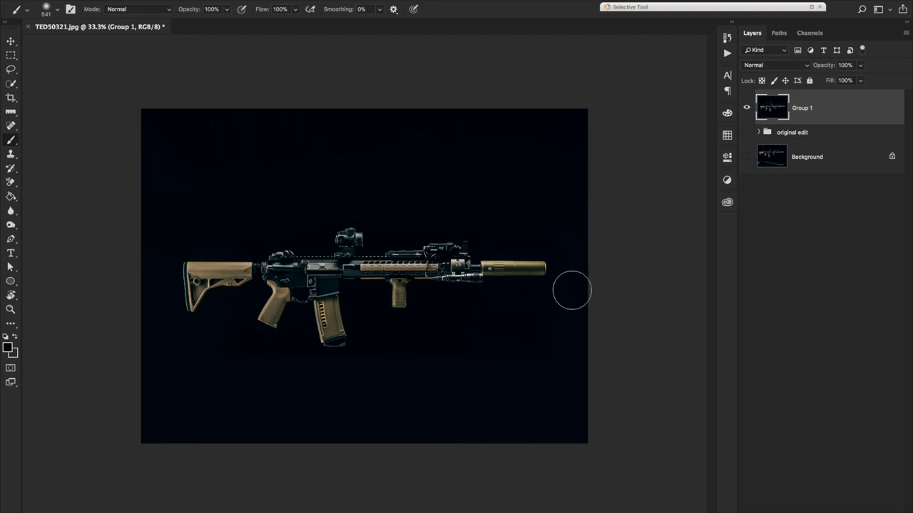
key(v)
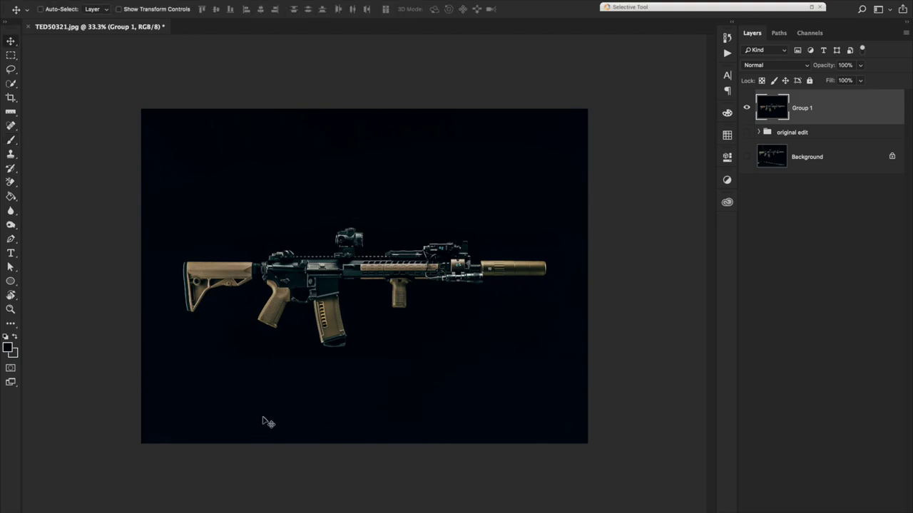
Step: Flatten the image, discarding the hidden layers, and save TED50321.jpg
key(ctrl+plus)
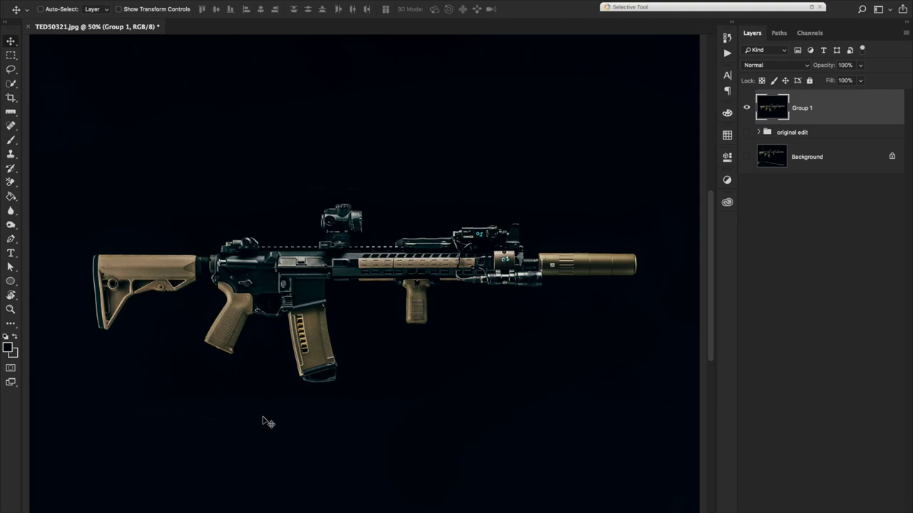
key(ctrl+minus)
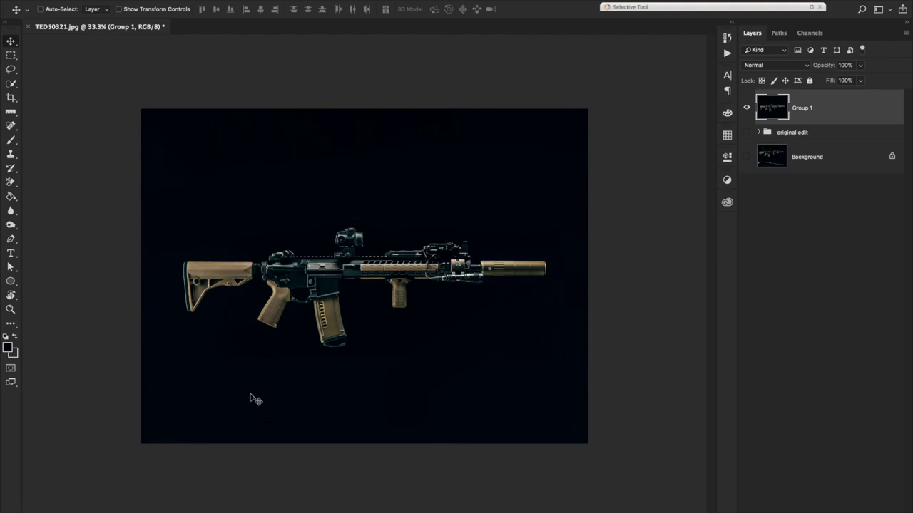
click(184, 1)
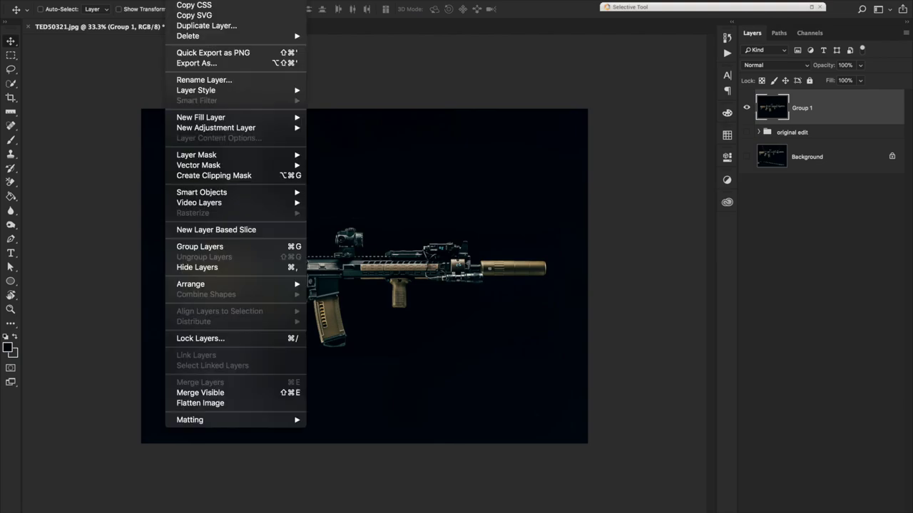
click(193, 410)
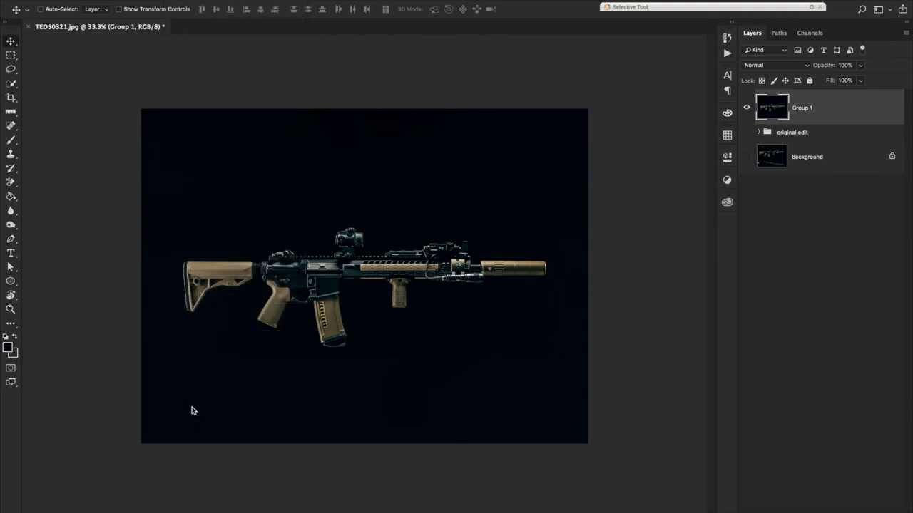
key(Return)
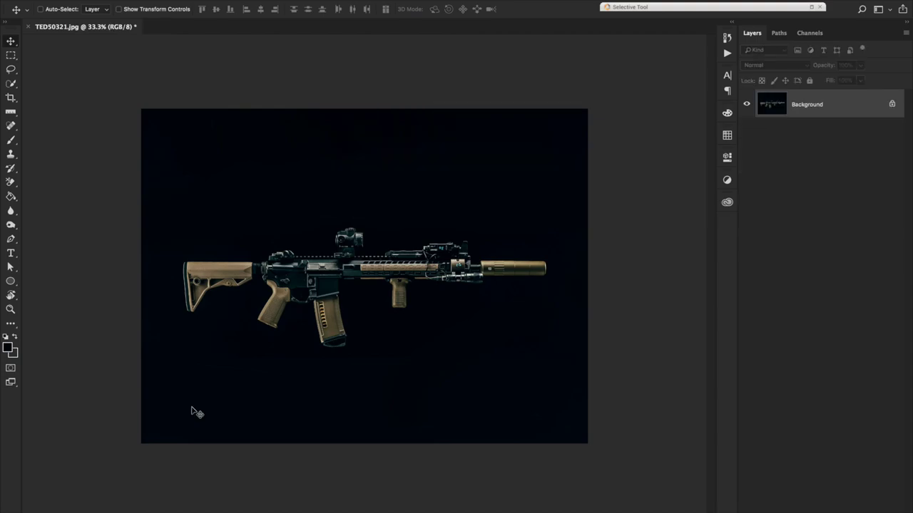
key(ctrl+s)
key(Return)
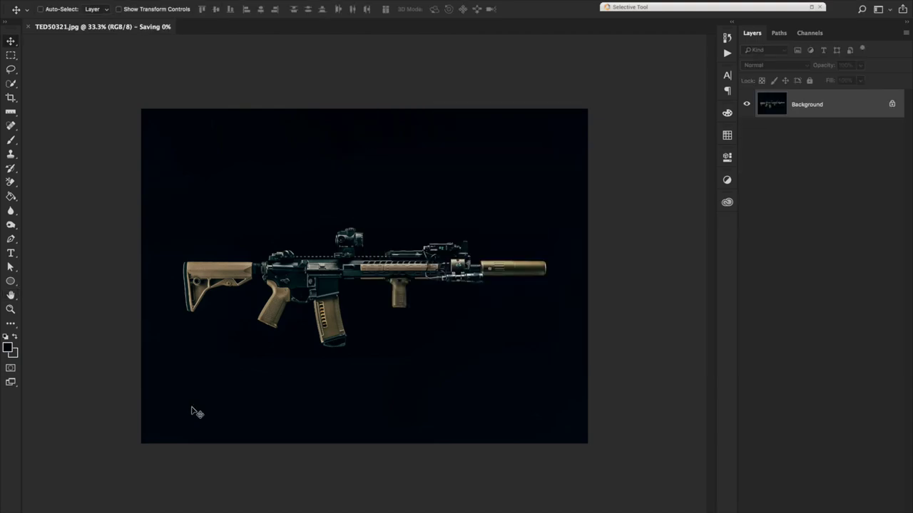